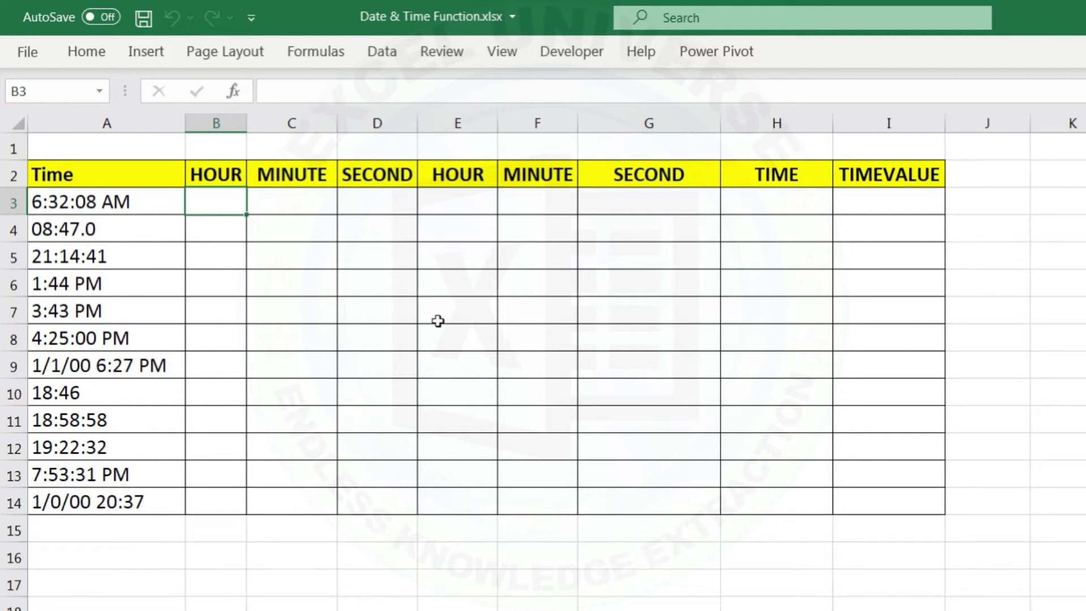
Enter =HOUR(A3) in cell B3 to extract the hour from the first time value
type("=HOUR(")
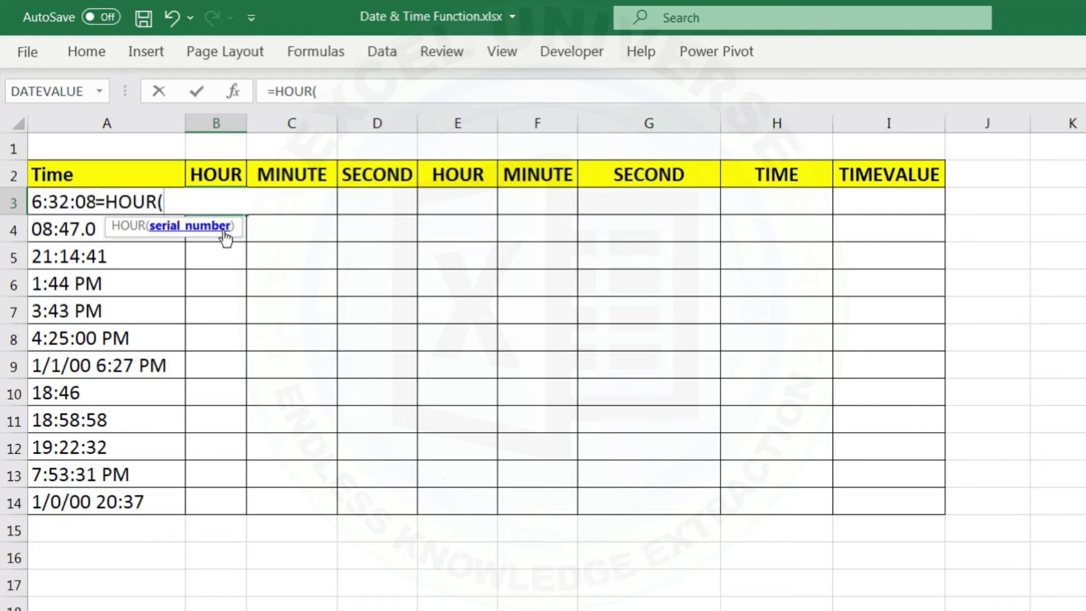
left_click(49, 195)
type(")")
key("Return")
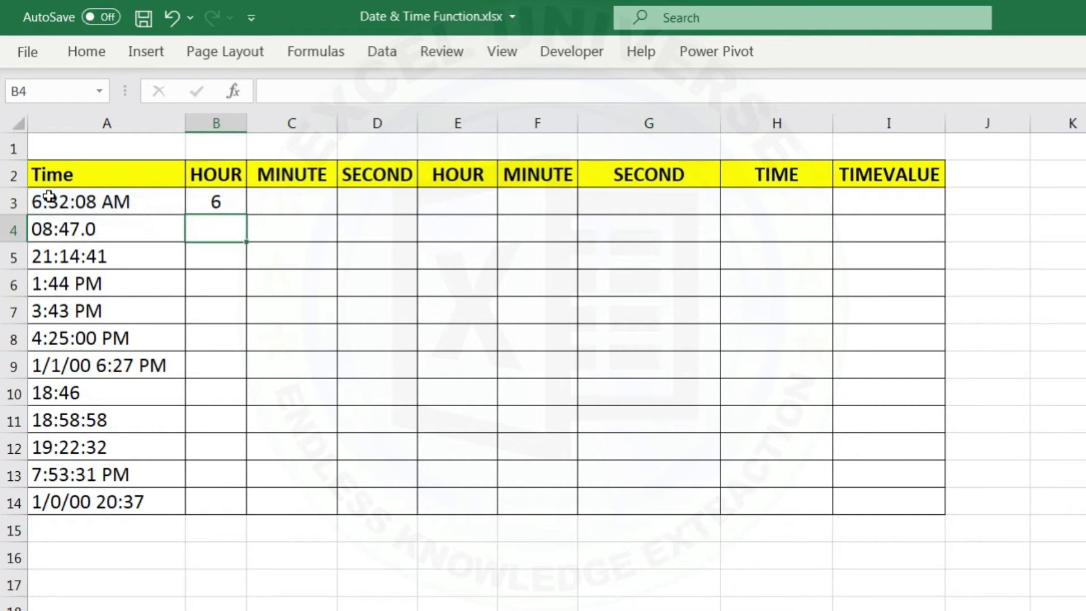
Fill the HOUR formula from B3 down through B14 and check the full time stored in A4
left_click(234, 202)
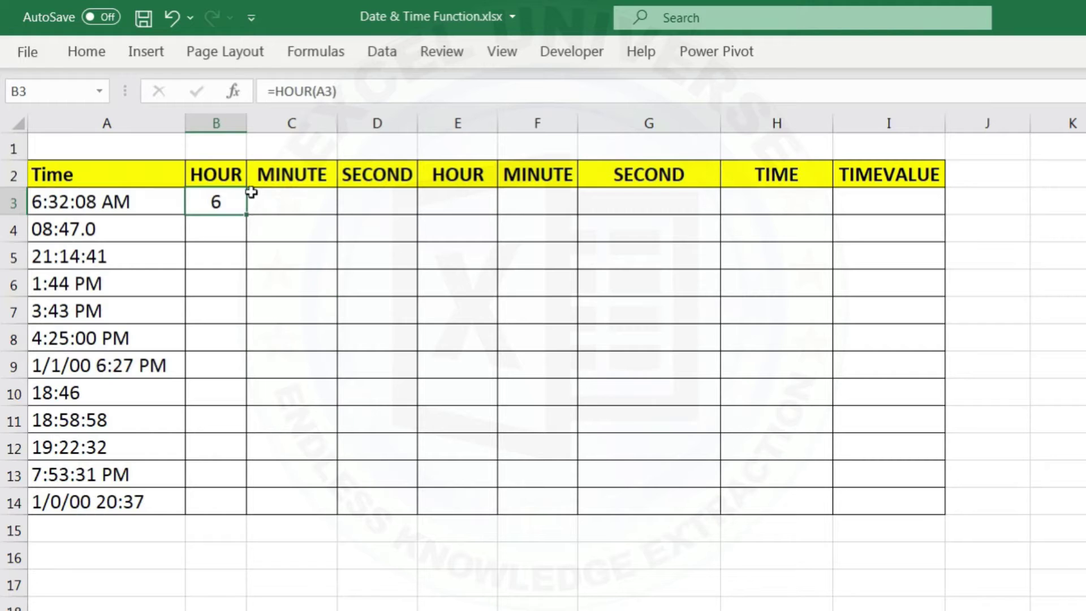
double_click(249, 217)
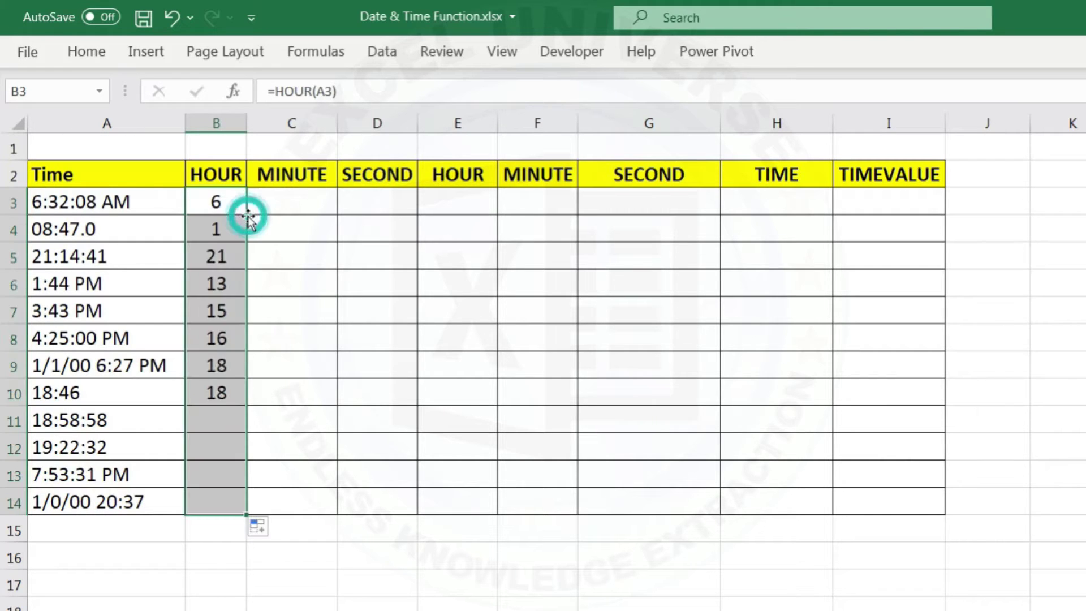
left_click_drag(223, 204, 204, 525)
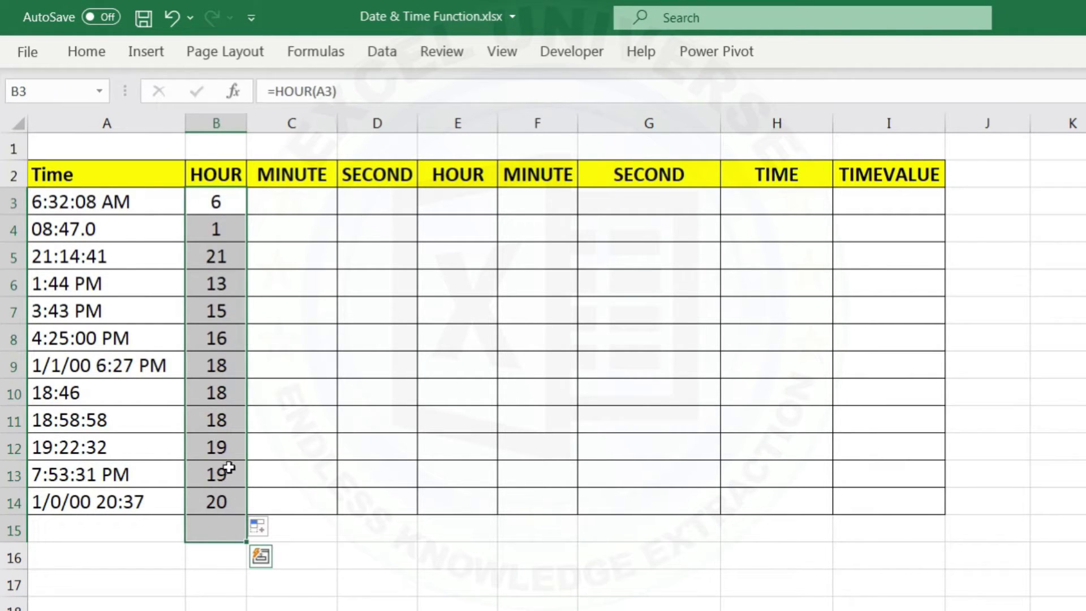
left_click(293, 361)
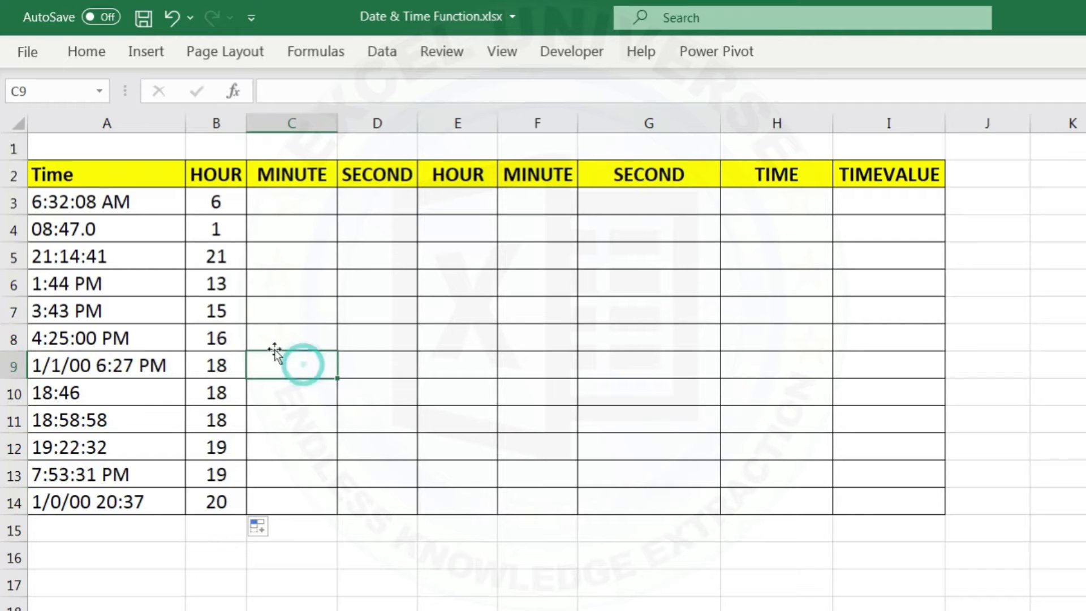
left_click(202, 227)
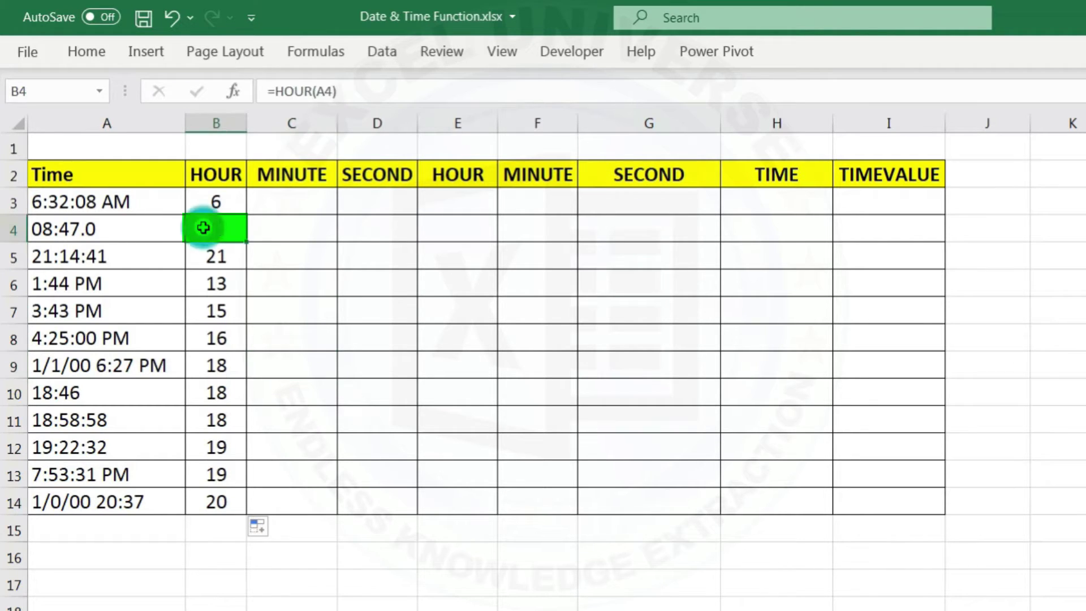
left_click(152, 234)
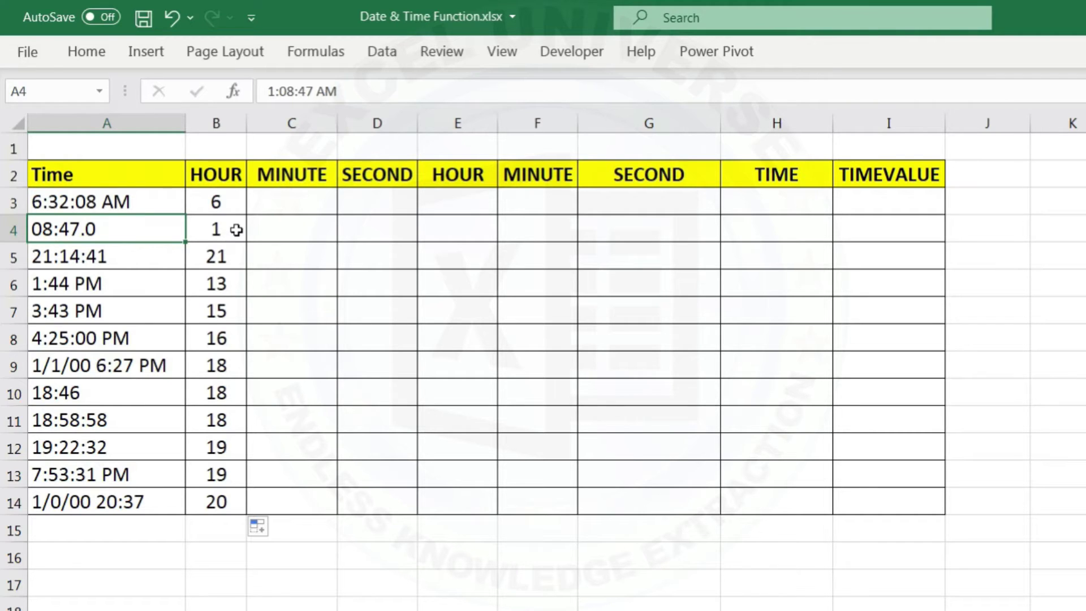
Enter =MINUTE(A3) in cell C3 to extract the minutes from the first time value
left_click(302, 199)
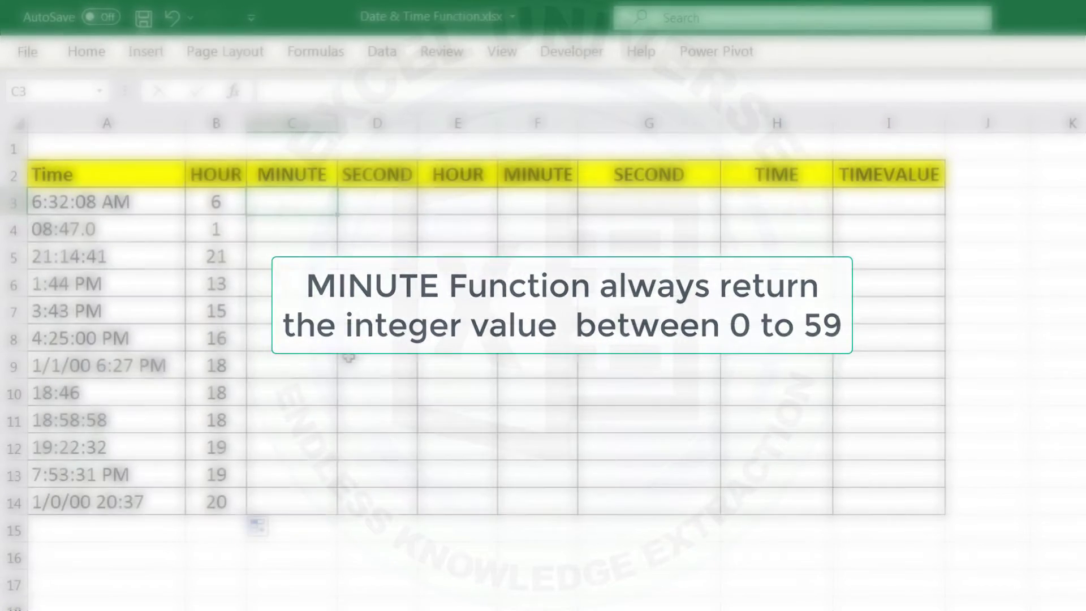
type("=")
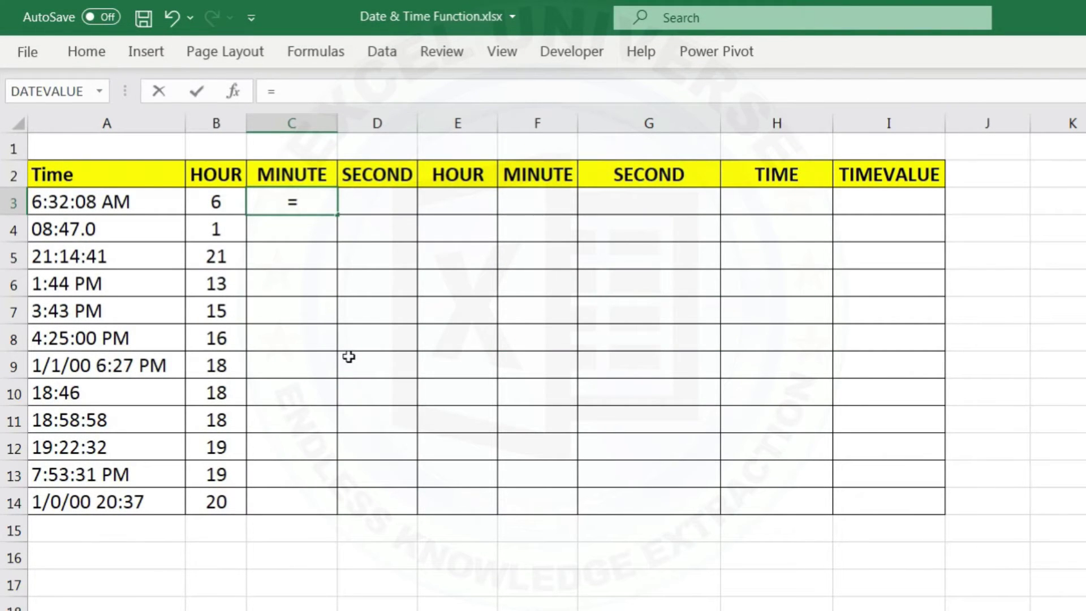
type("minu")
key("Tab")
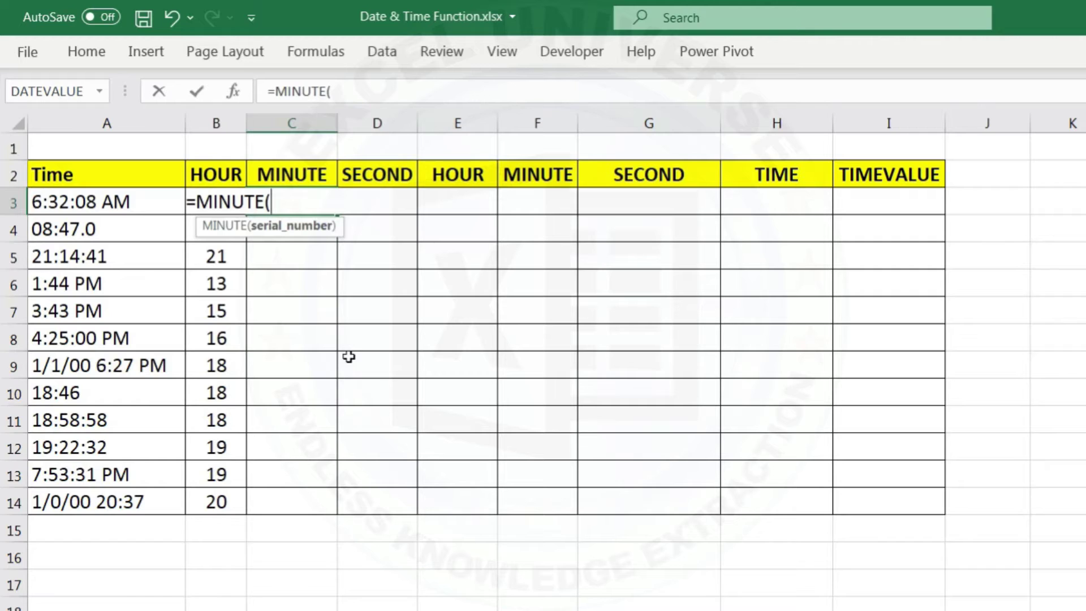
left_click(73, 199)
type(")")
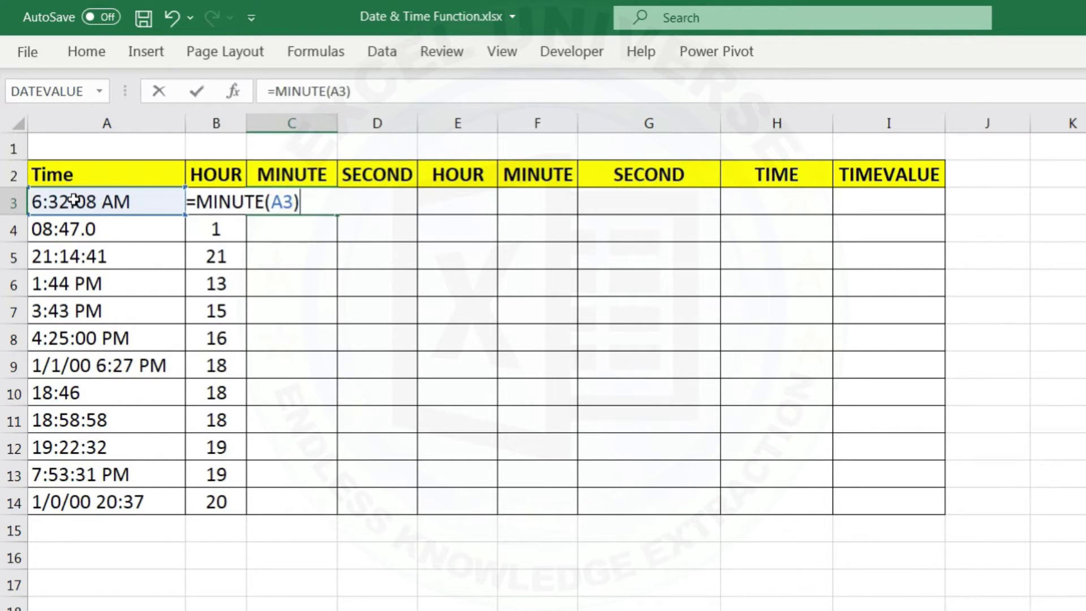
key("Return")
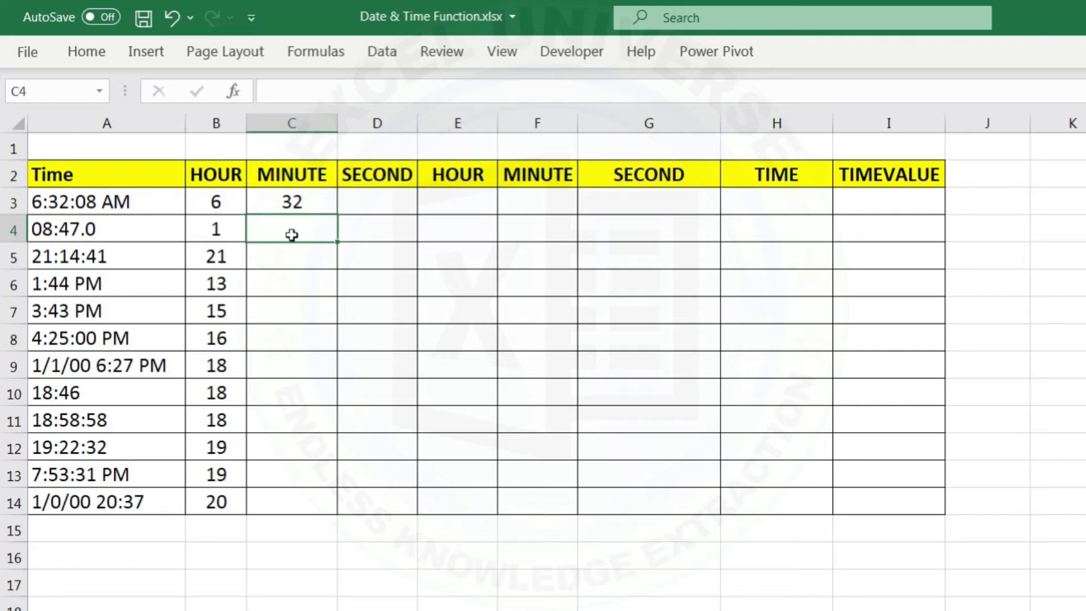
Fill the MINUTE formula from C3 down through C14 and check row 4 against its source time
left_click(312, 201)
double_click(336, 215)
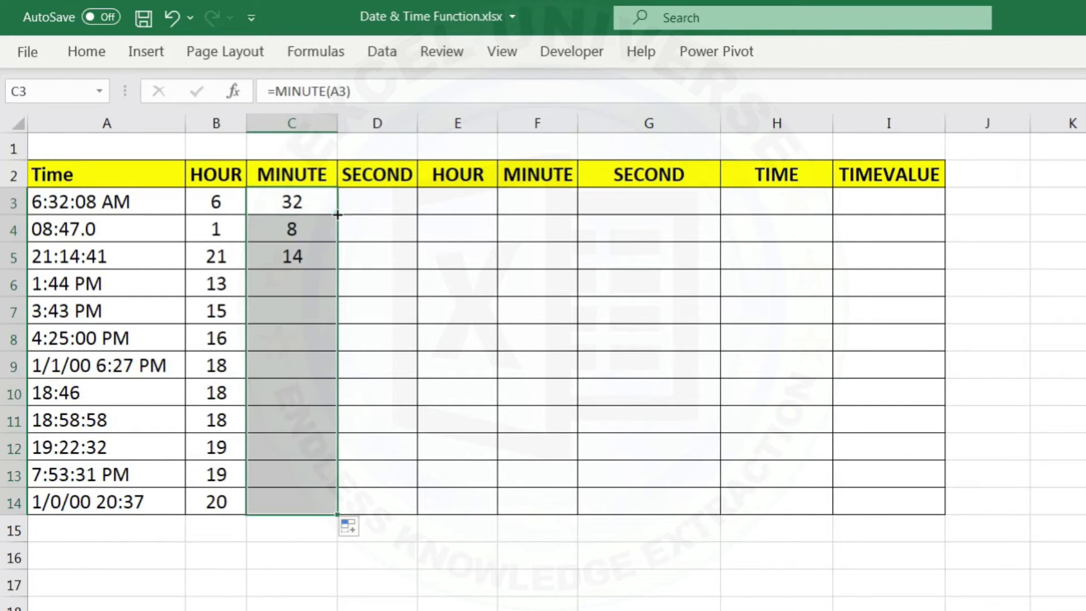
left_click(320, 204)
left_click_drag(134, 227, 317, 229)
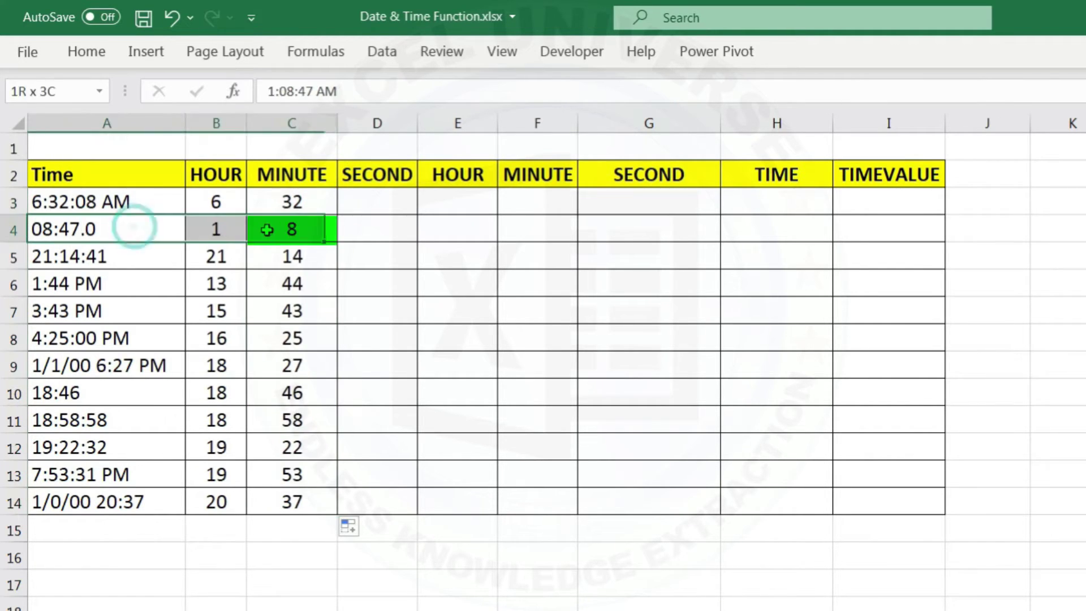
left_click(317, 236)
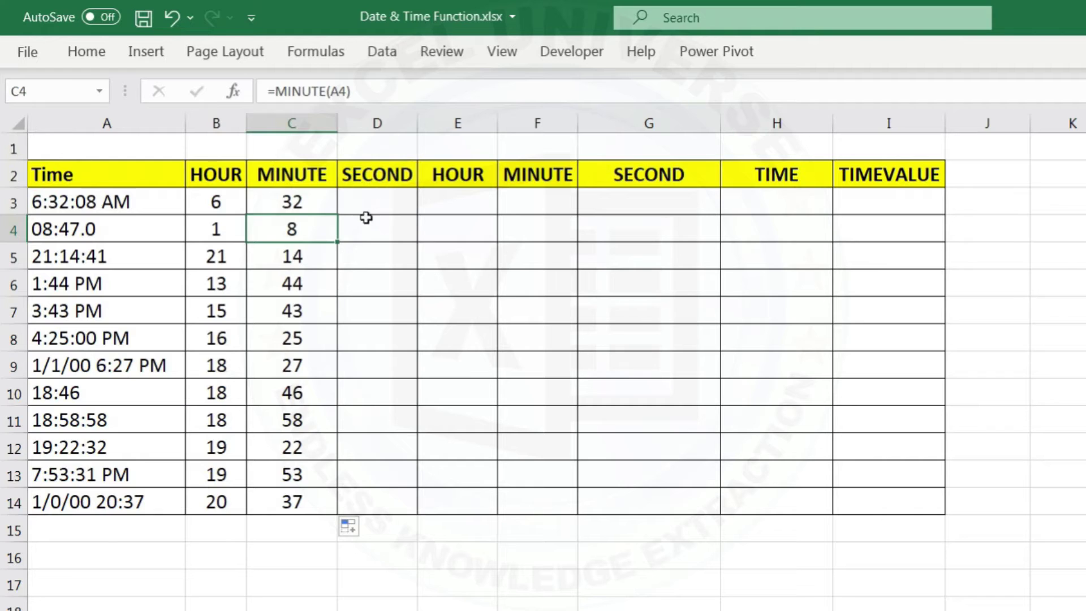
Enter =SECOND(A3) in cell D3 to extract the seconds from the first time value
left_click(375, 199)
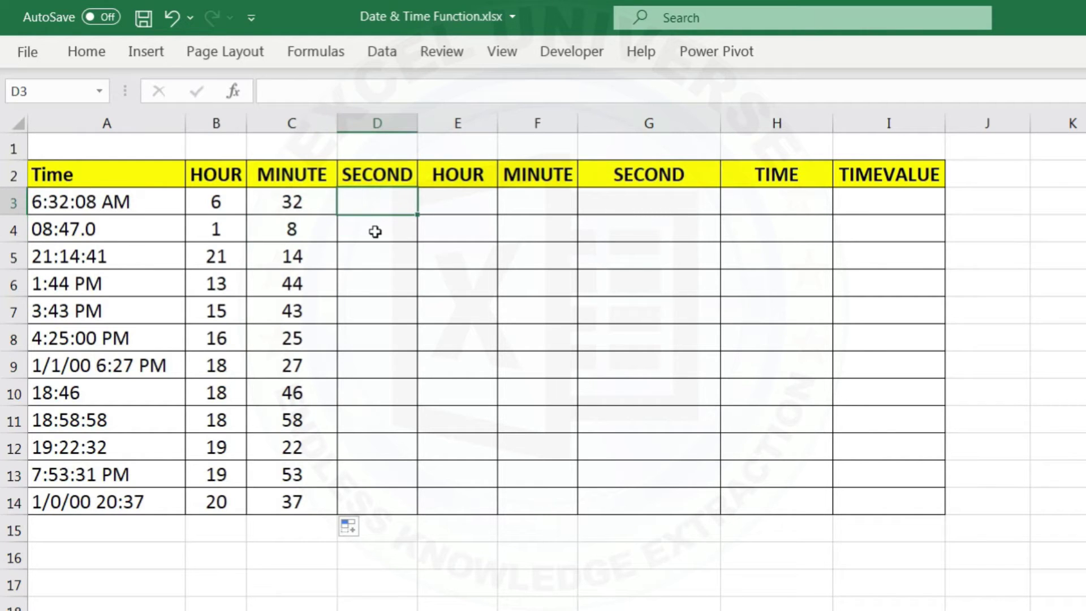
type("=s")
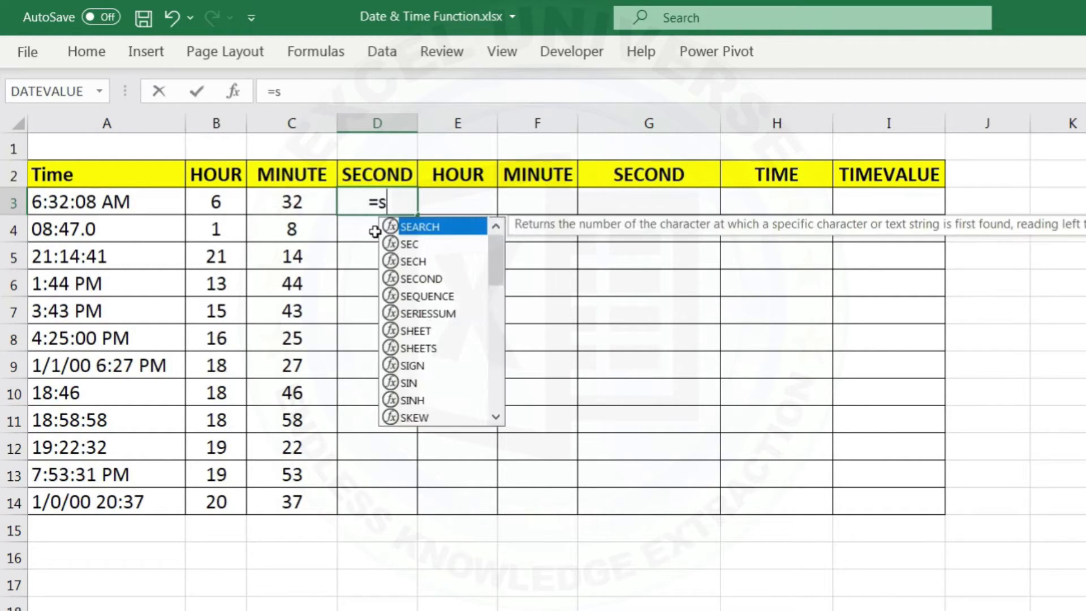
type("econ")
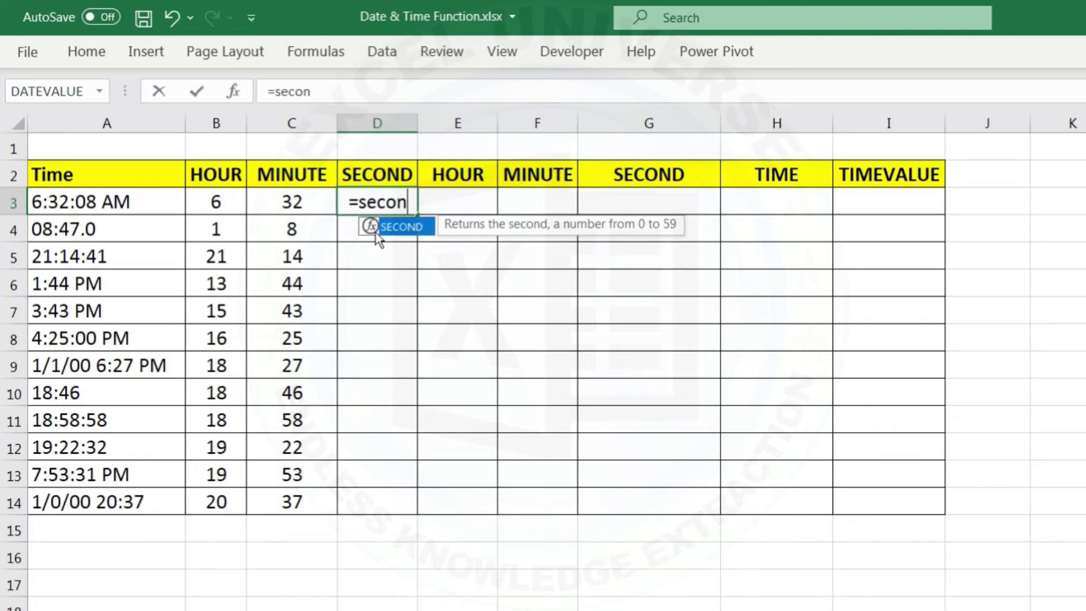
double_click(376, 232)
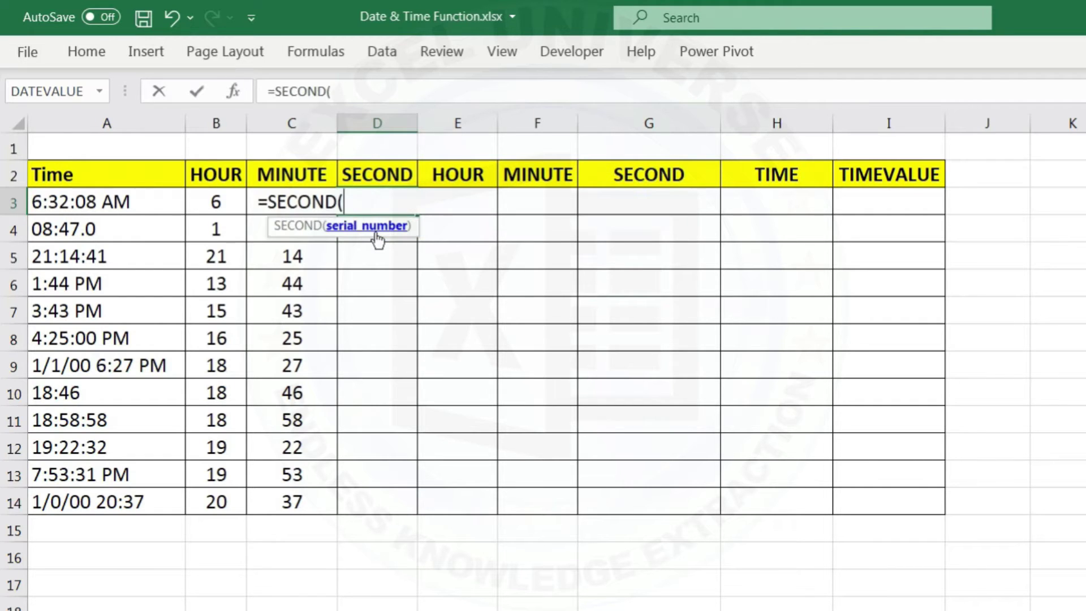
left_click(91, 202)
key("Return")
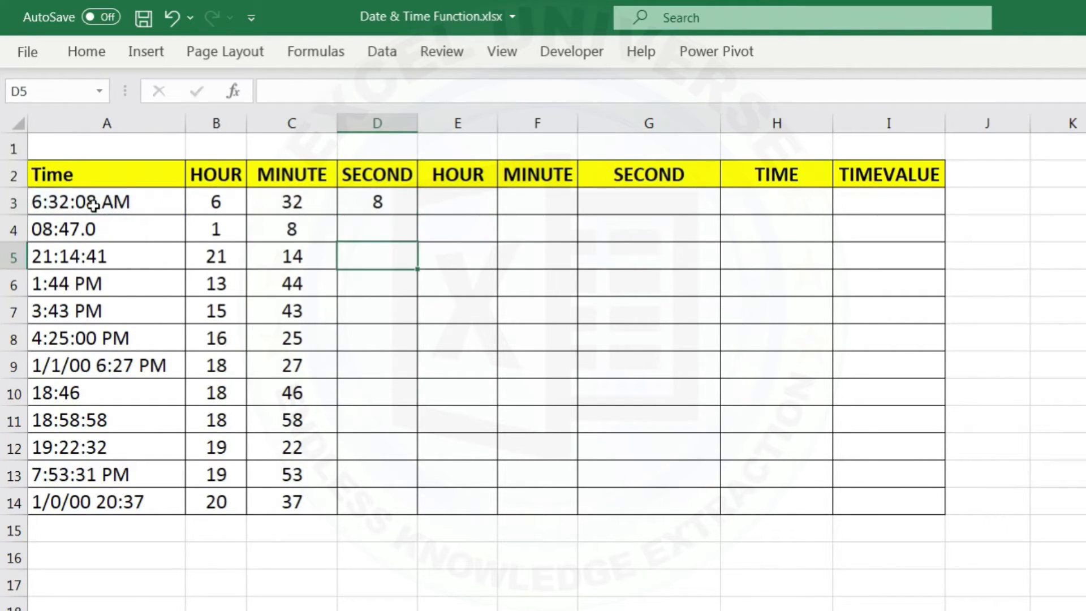
Fill the SECOND formula from D3 down through D14
left_click(385, 205)
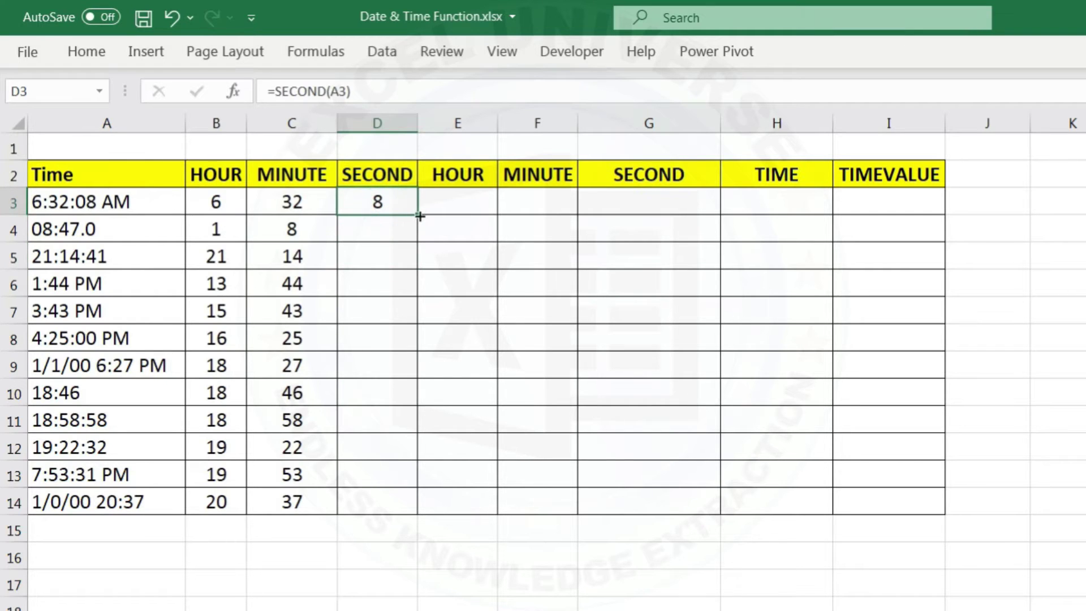
double_click(418, 215)
left_click(401, 204)
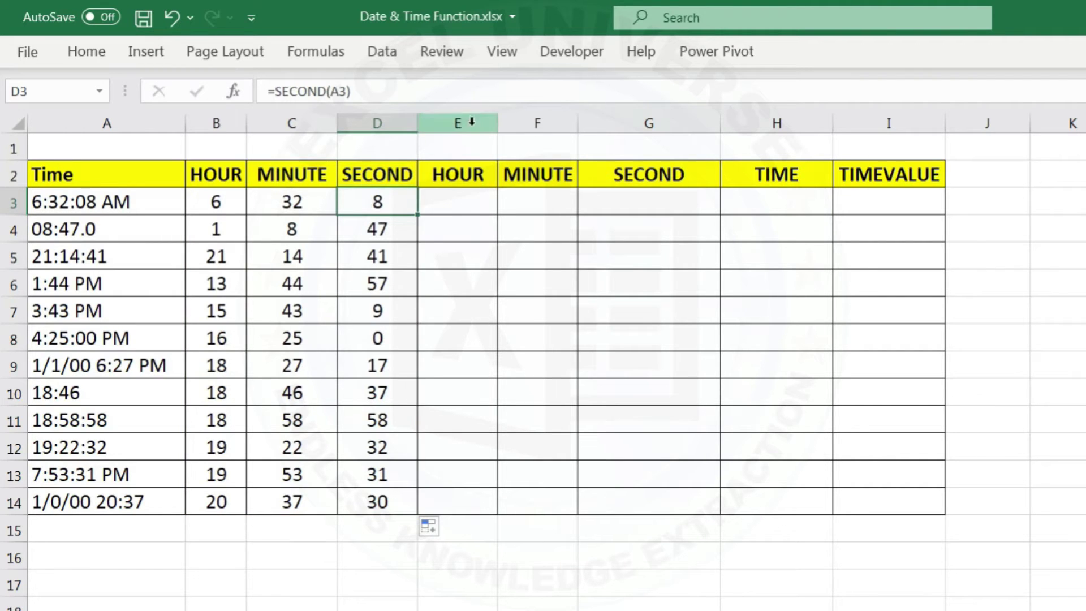
Delete columns E to G, which hold the duplicate empty HOUR, MINUTE and SECOND headings
left_click_drag(468, 121, 603, 108)
key("ctrl+minus")
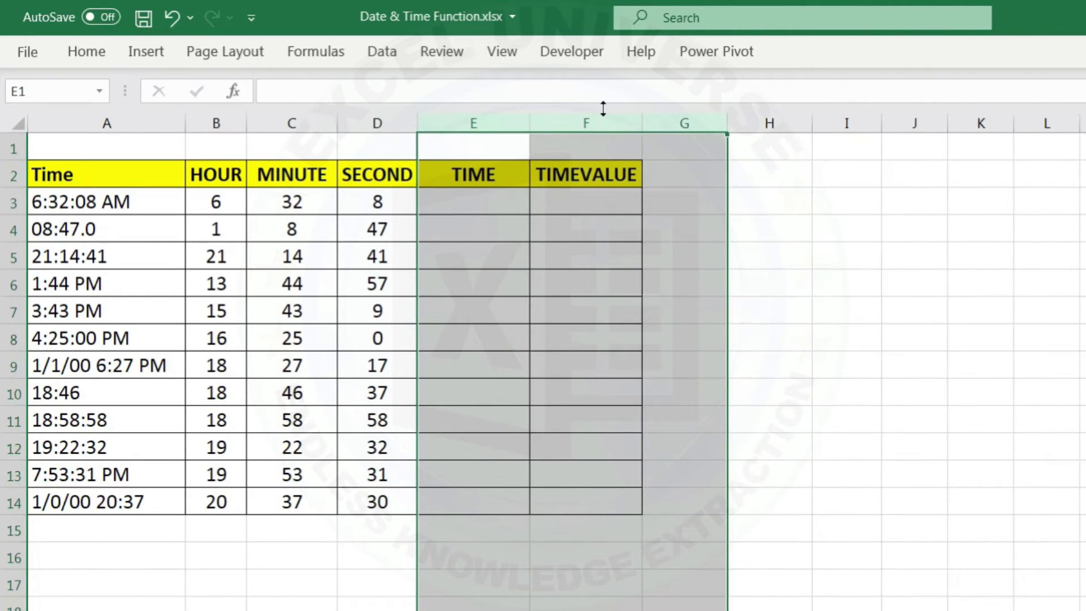
Enter =TIME(B3,C3,D3) in cell E3 to rebuild the time from its hour, minute and second
left_click(451, 201)
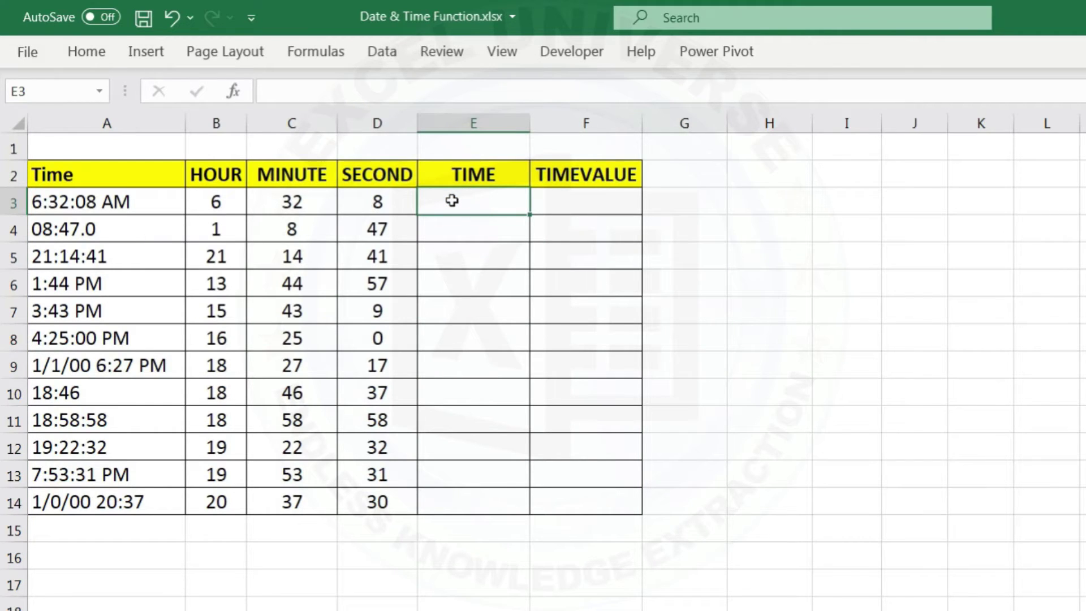
type("=tim")
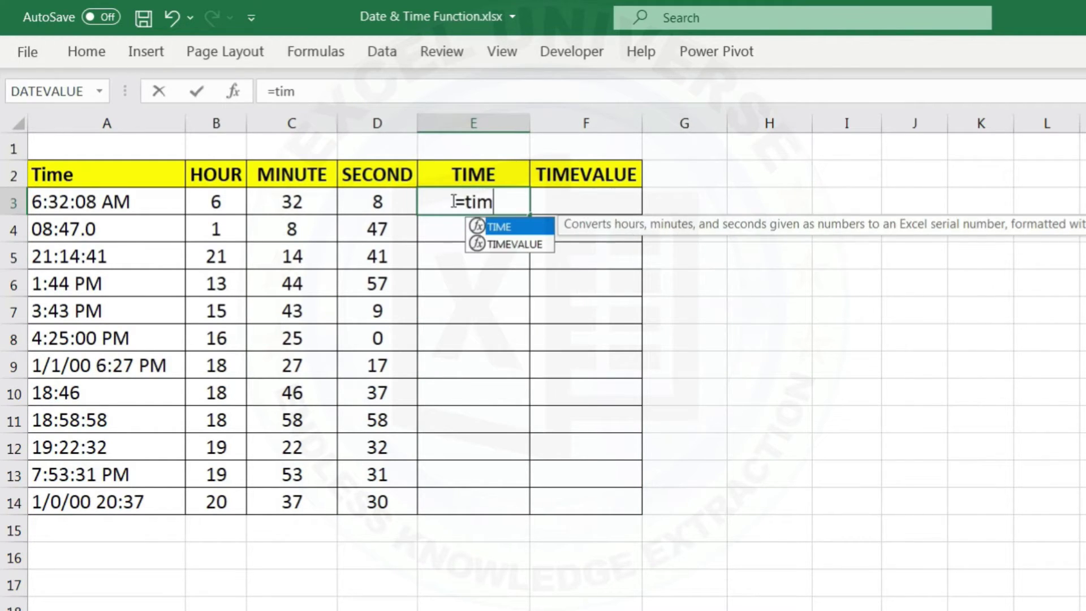
key("Tab")
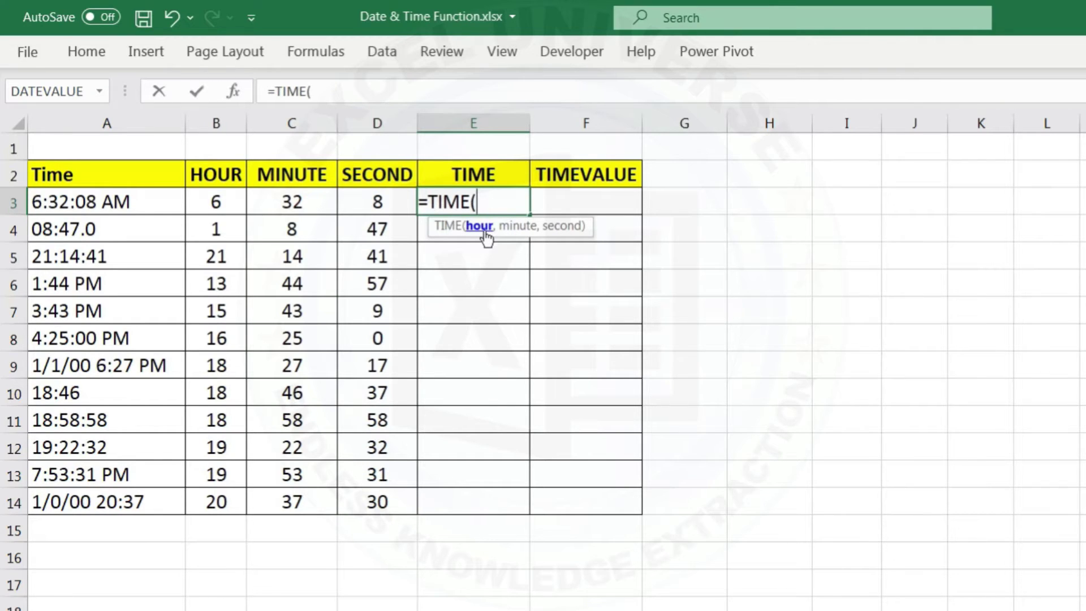
left_click(218, 201)
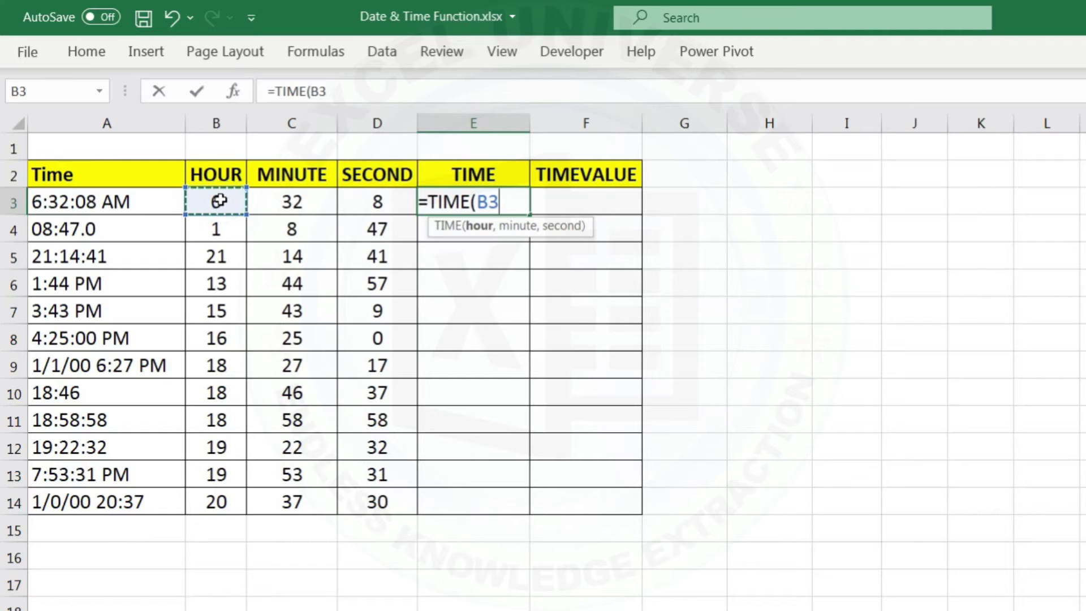
type(",")
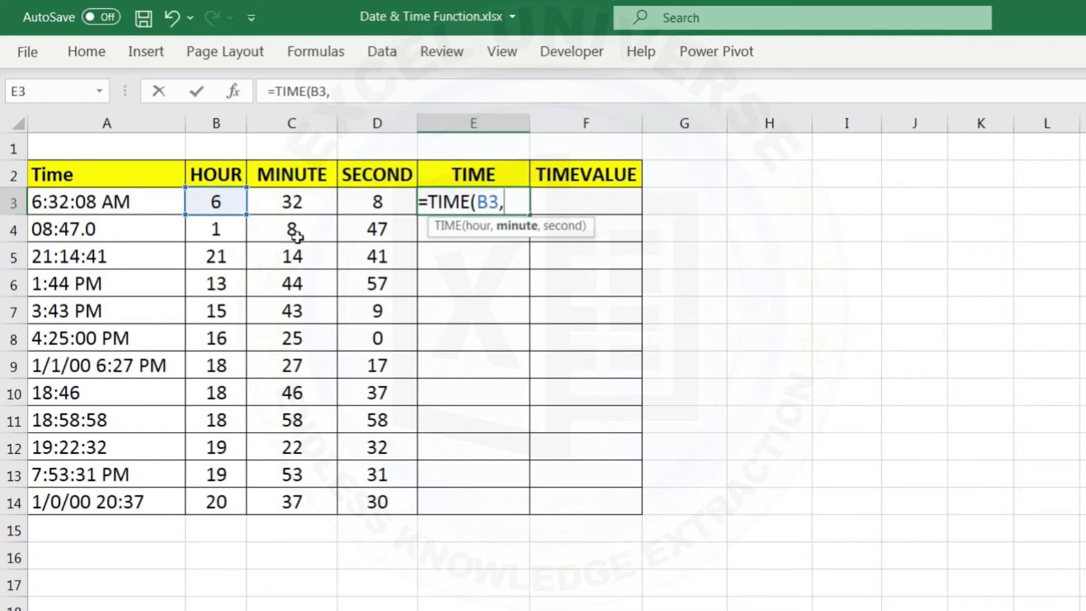
left_click(306, 203)
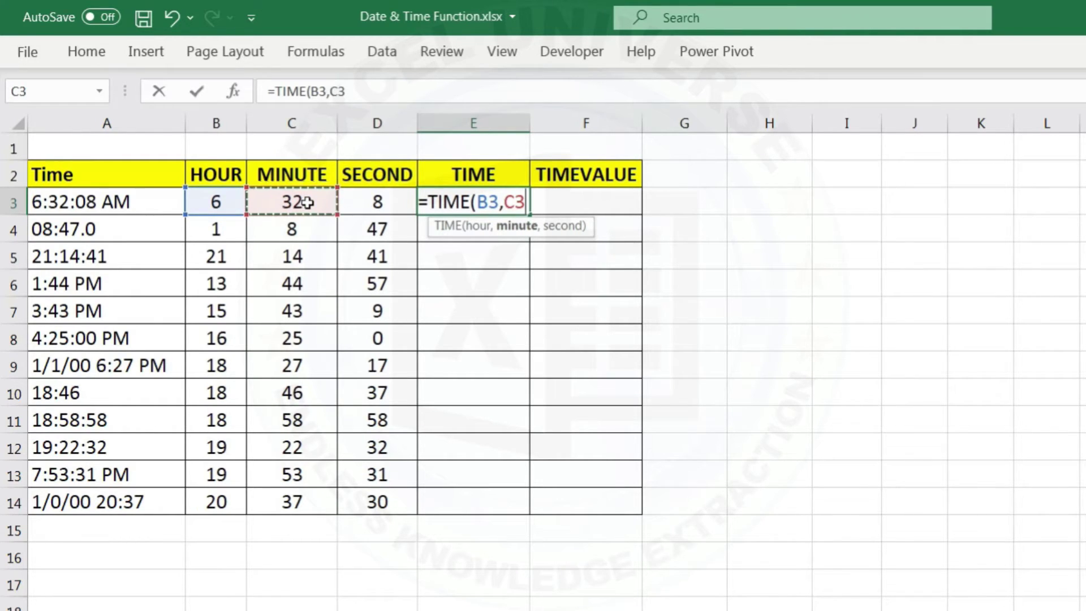
type(",")
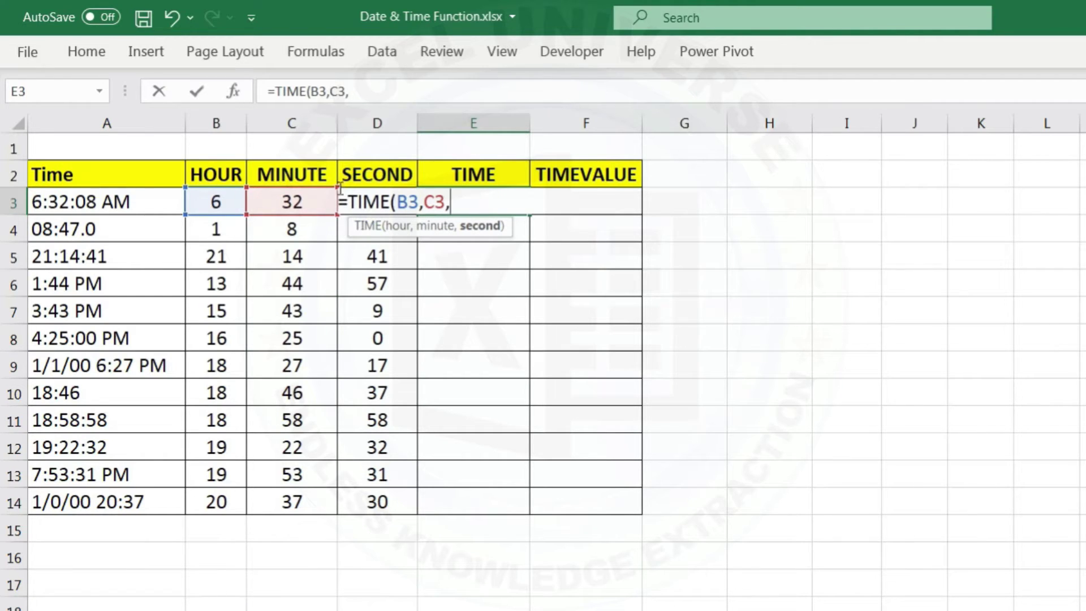
left_click(376, 196)
type(")")
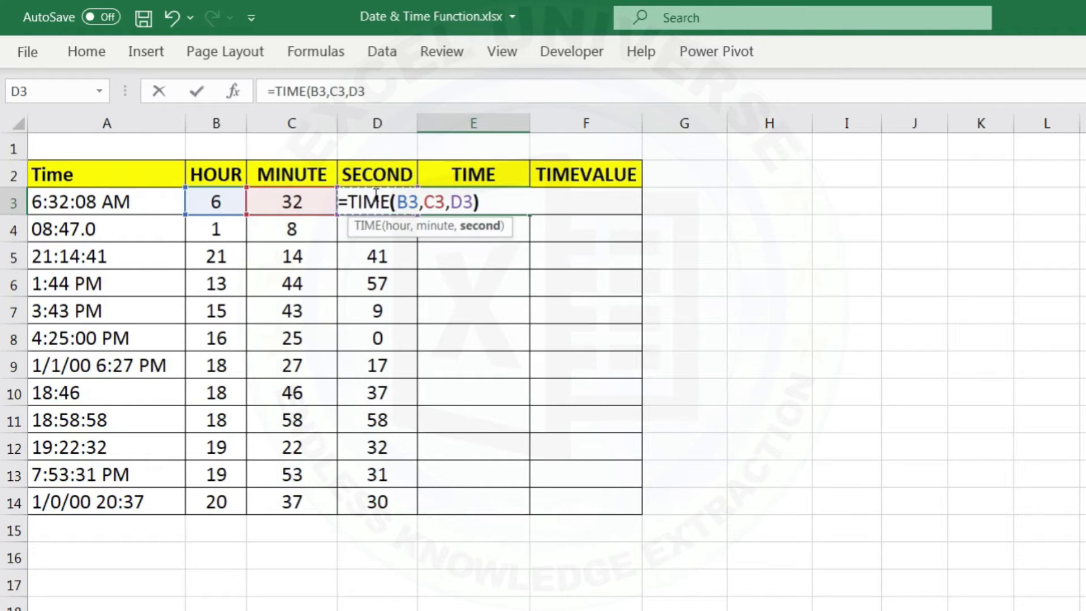
key("Return")
Compare the TIME formula's result in E3 with the original time in A3
left_click(461, 203)
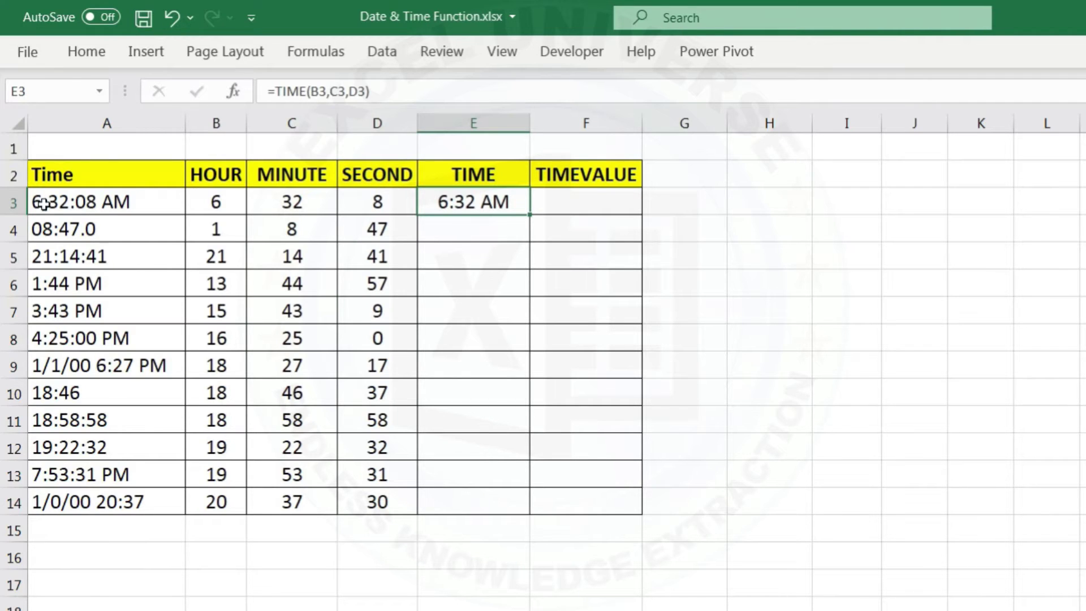
left_click(78, 202)
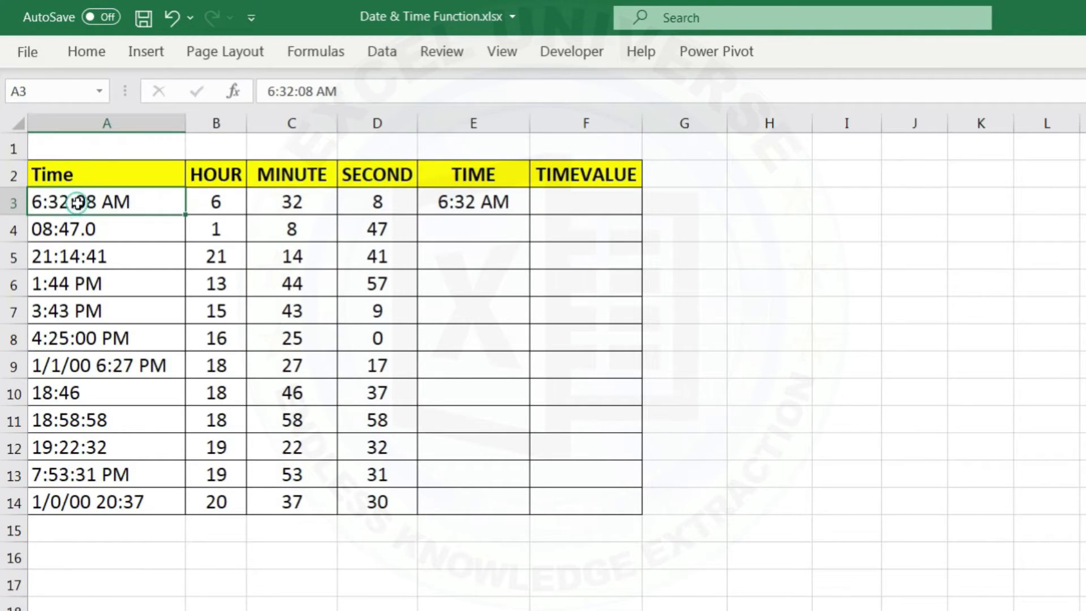
left_click(523, 211)
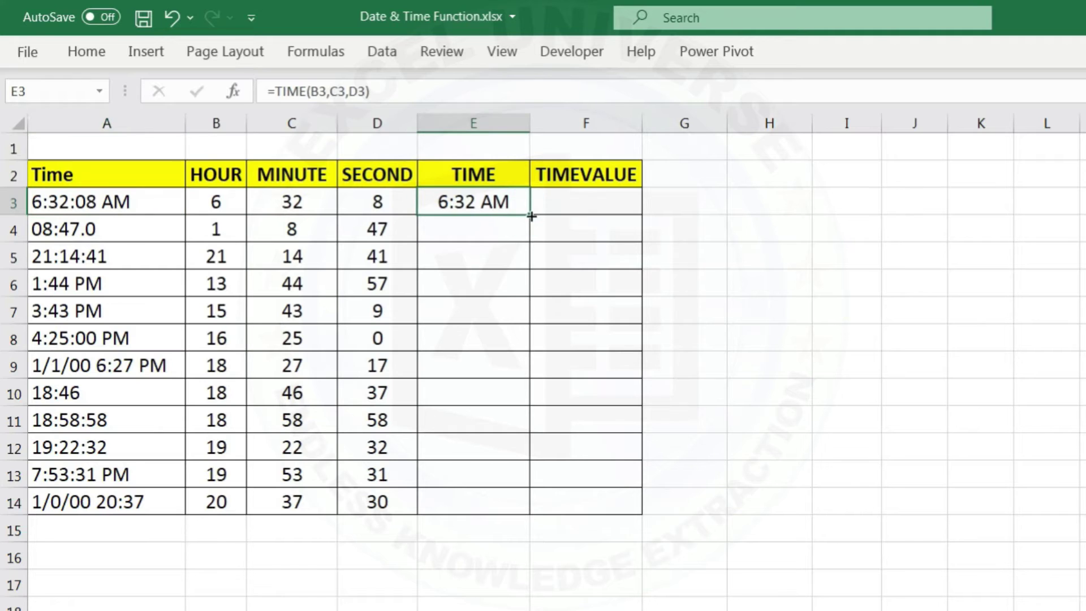
Fill the TIME formula from E3 down through E14
double_click(529, 215)
left_click(511, 202)
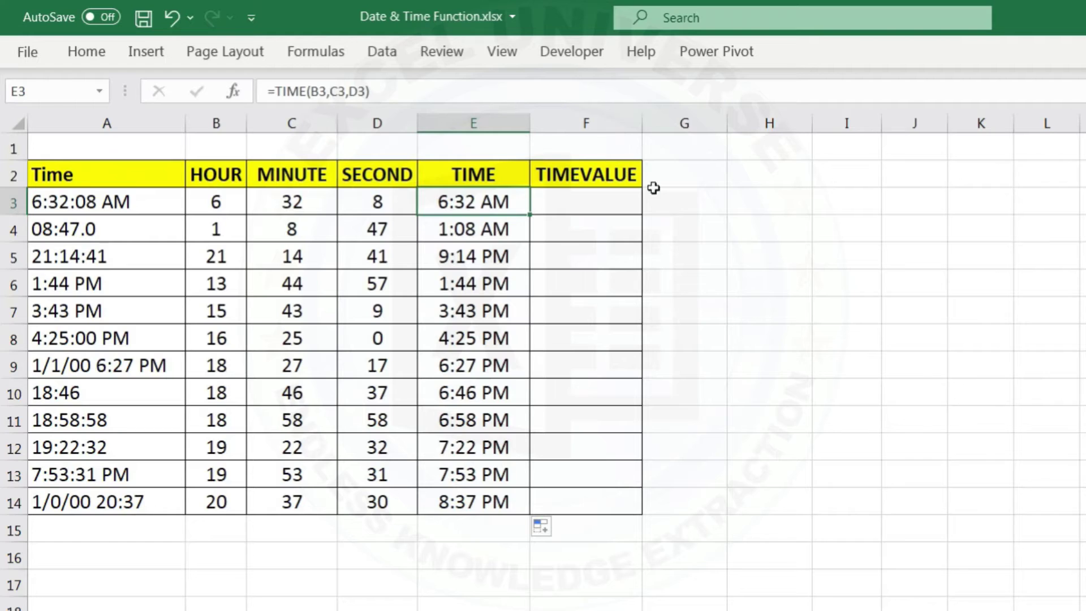
Enter the date and time 1 Jan 2021 10:50:20 as text in cell G3
left_click(666, 203)
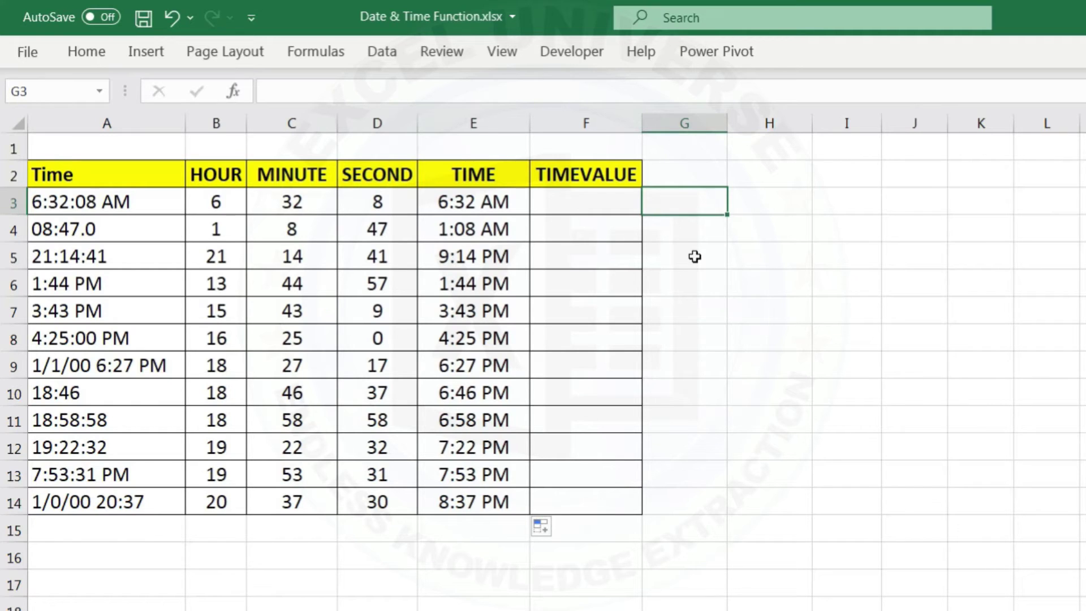
type("'1 J")
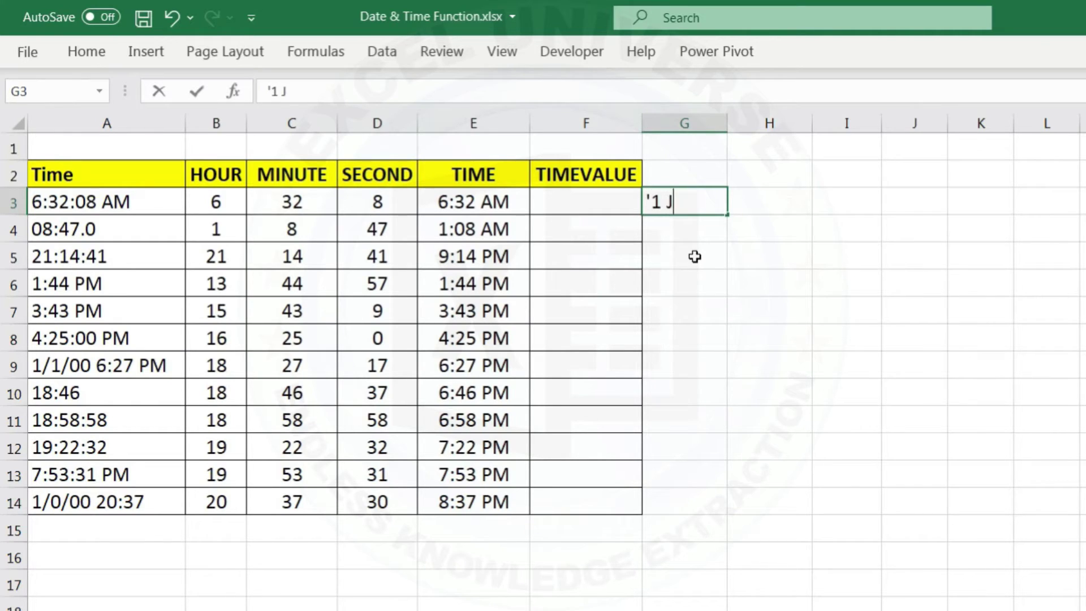
type("an 2021")
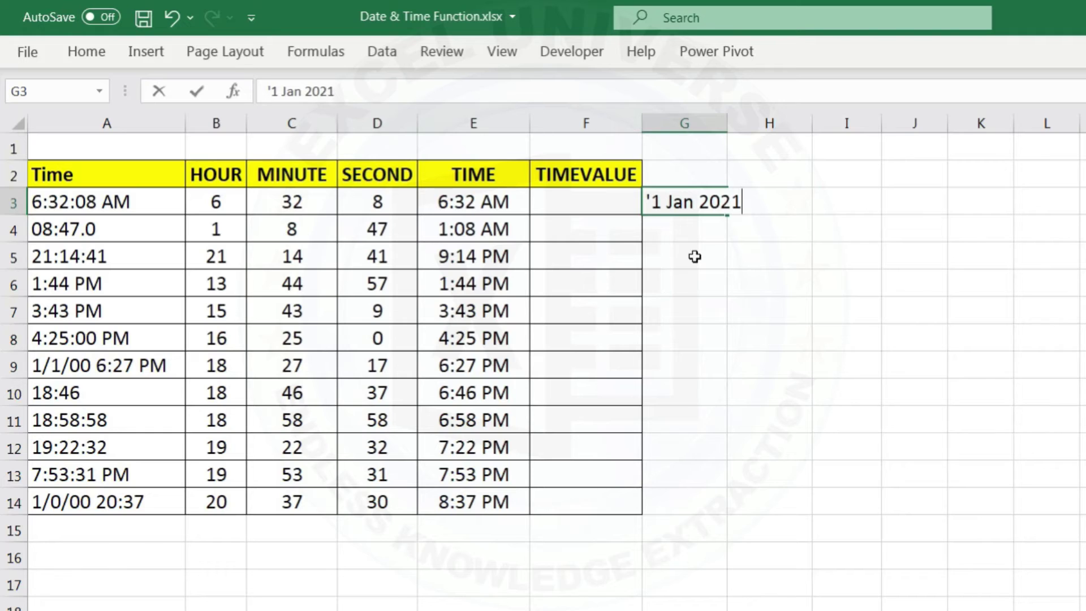
type(" 10:50")
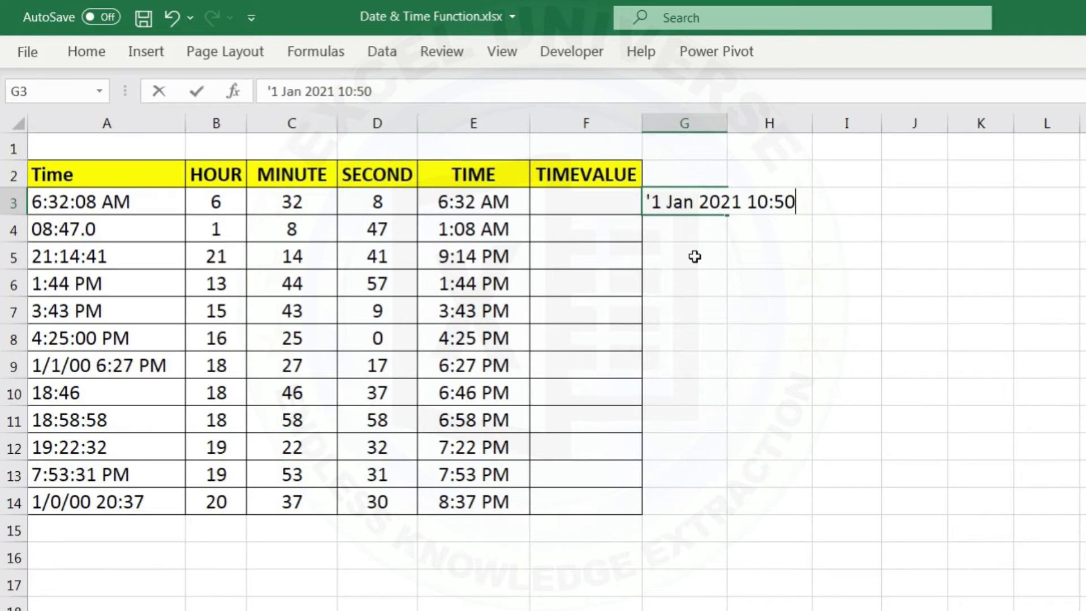
type(":20")
key("Return")
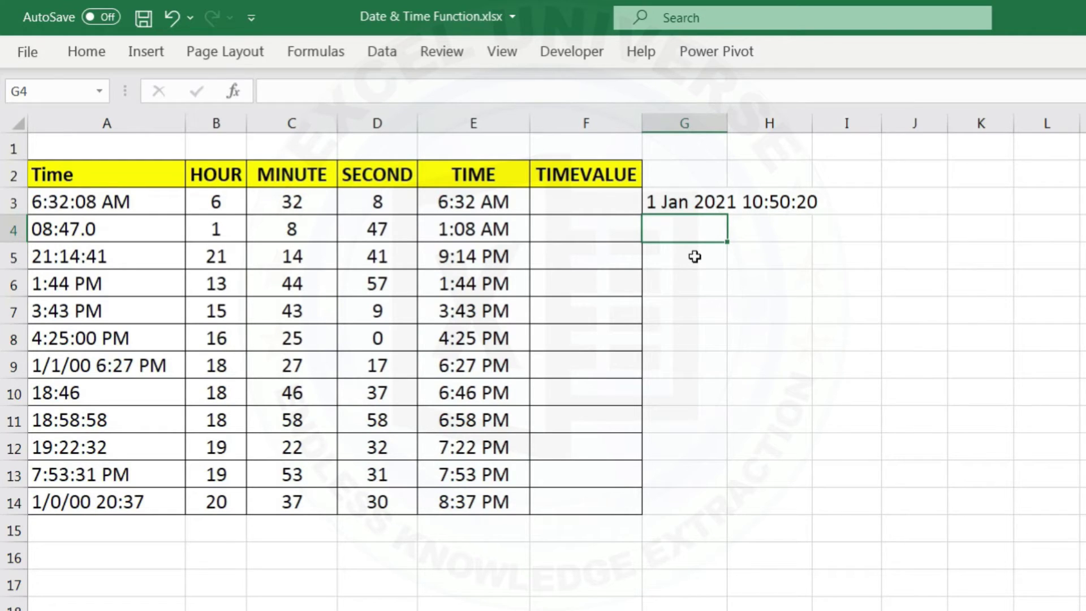
Enter =TIMEVALUE(G3) in cell F3 to extract the time from the date-time text
key("Up")
key("Left")
type("=tim")
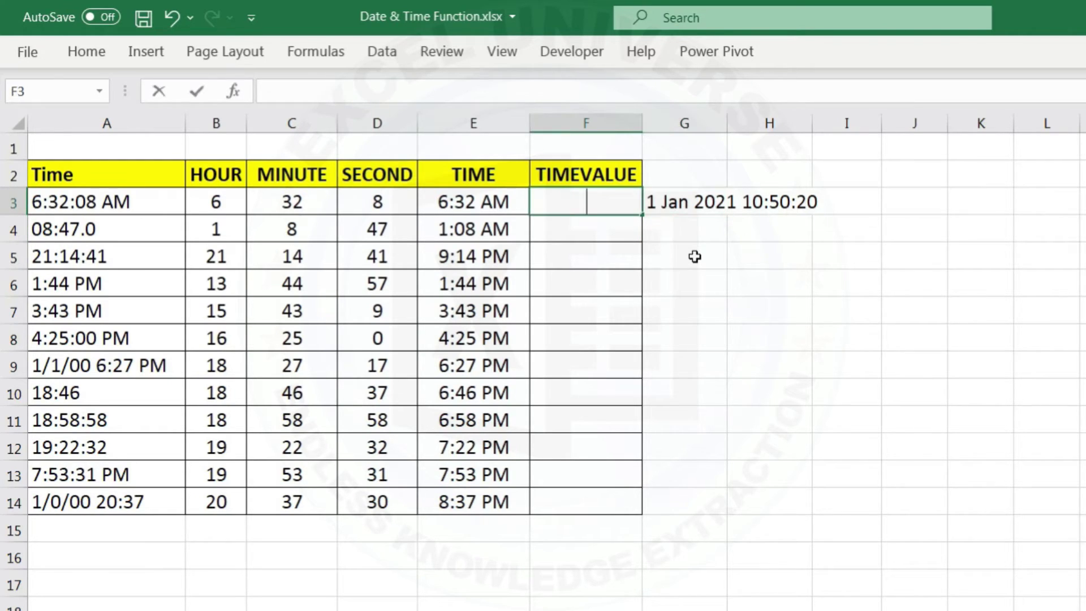
key("Down")
key("Tab")
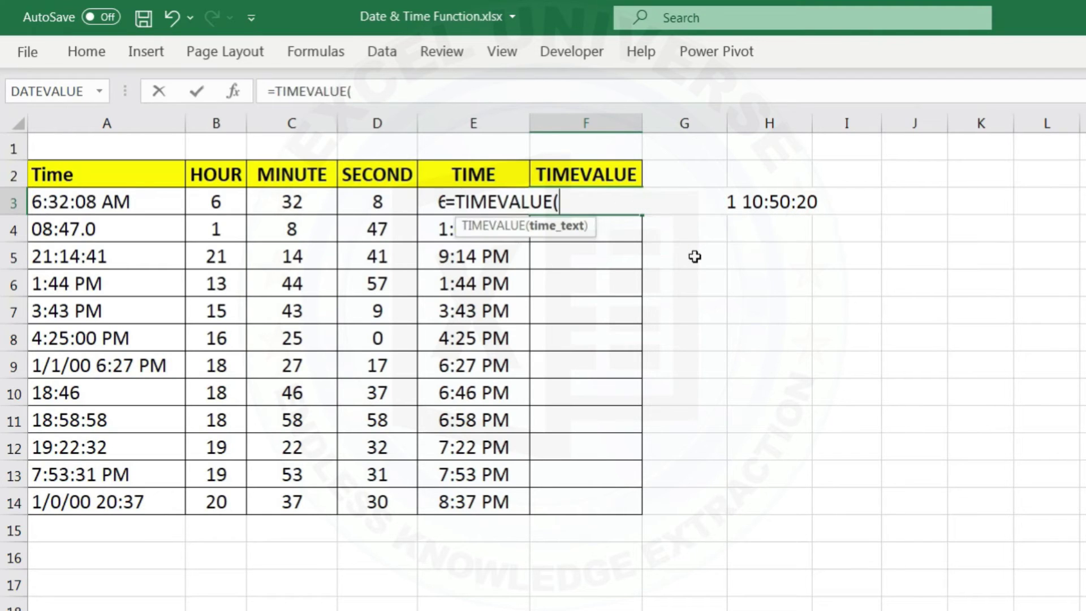
left_click(765, 202)
key("Left")
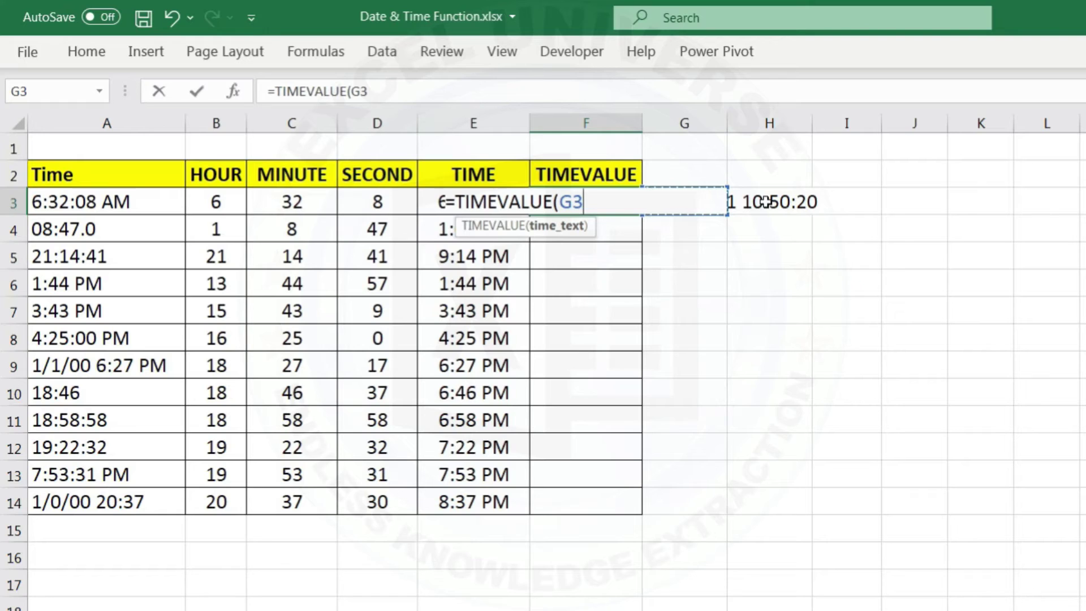
type(")")
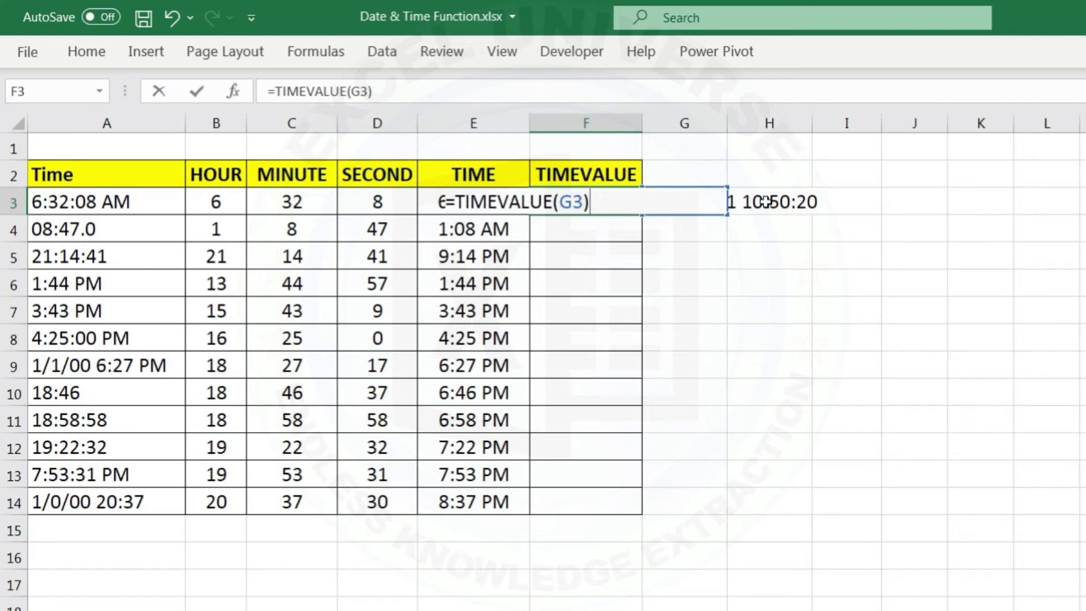
key("Return")
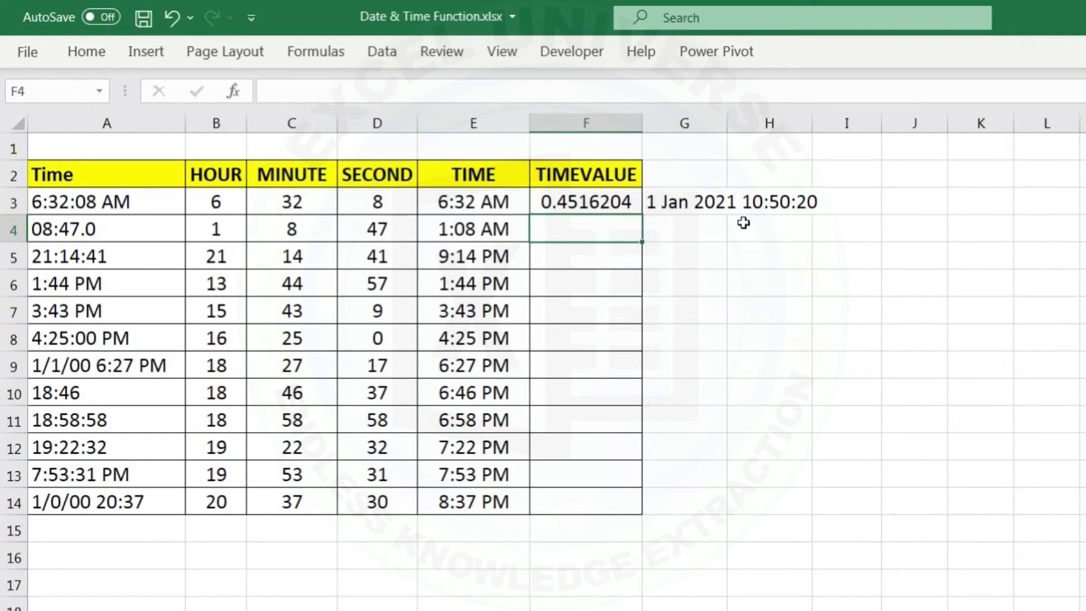
Format cell F3 with the Time category's 1:30 PM type
left_click(596, 204)
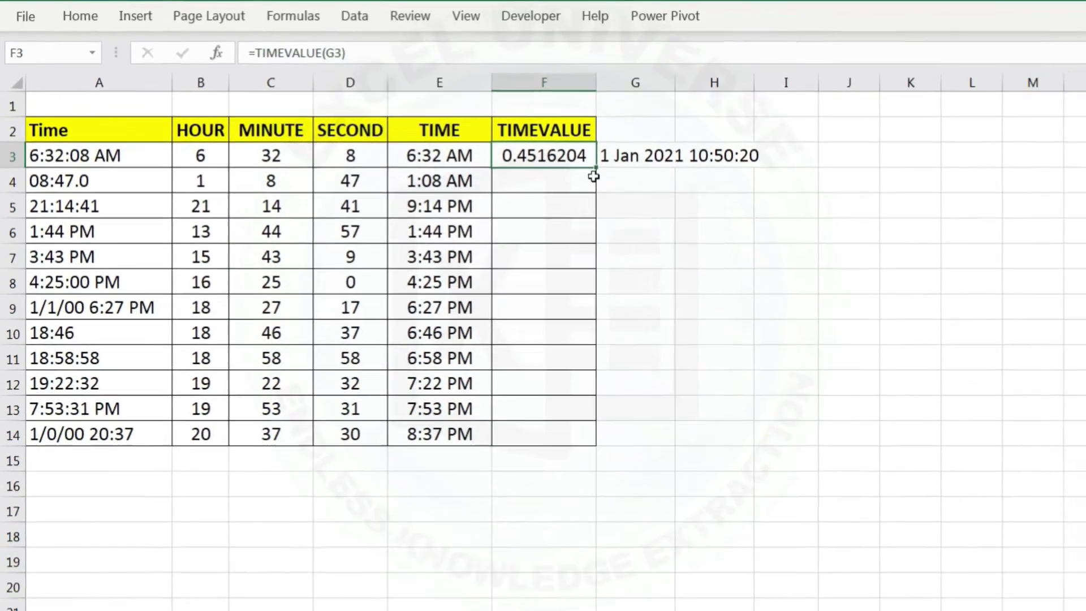
right_click(580, 198)
left_click(570, 510)
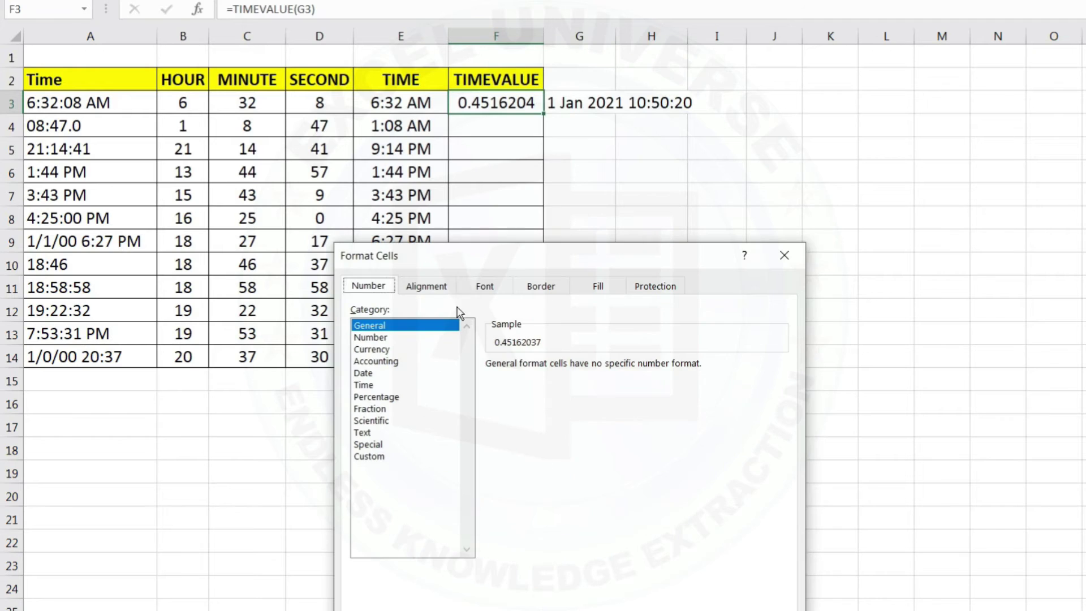
left_click(374, 386)
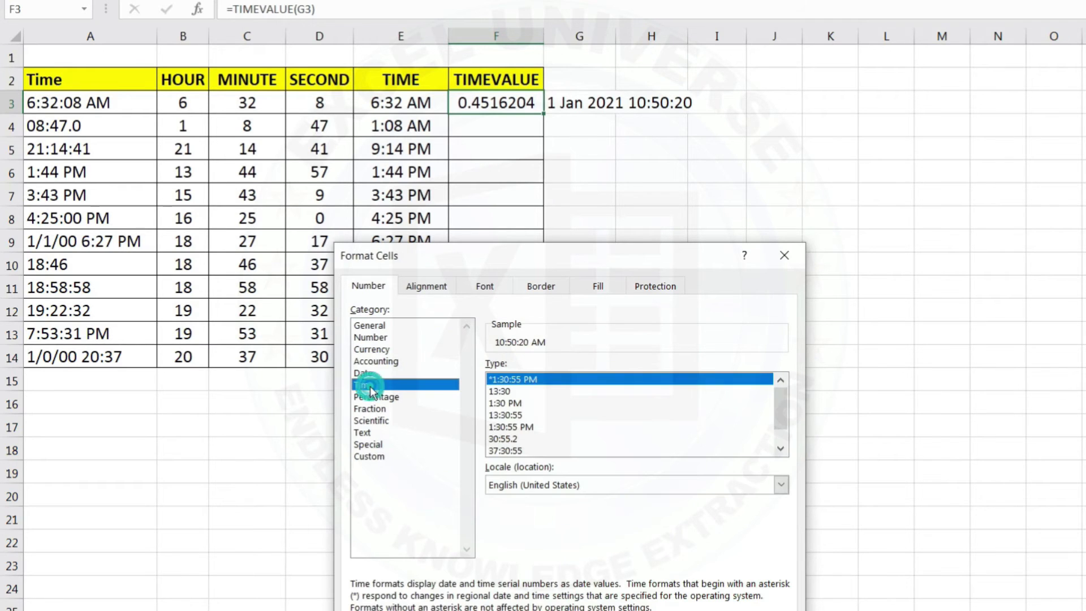
left_click(500, 405)
key("Return")
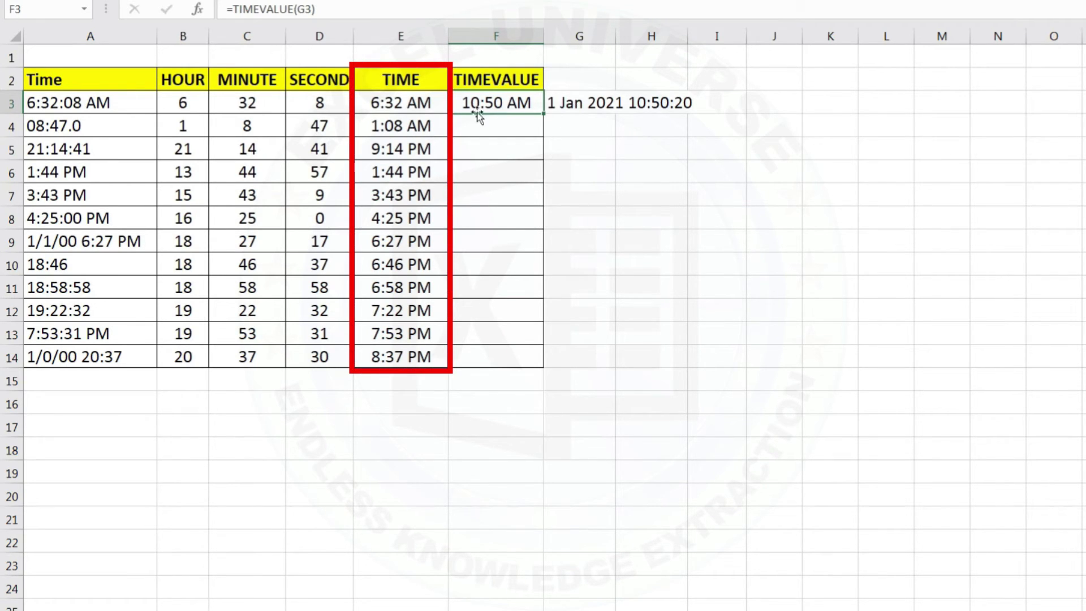
Review the TIME formula in E3 and autofit column G to its date-time text
left_click(419, 102)
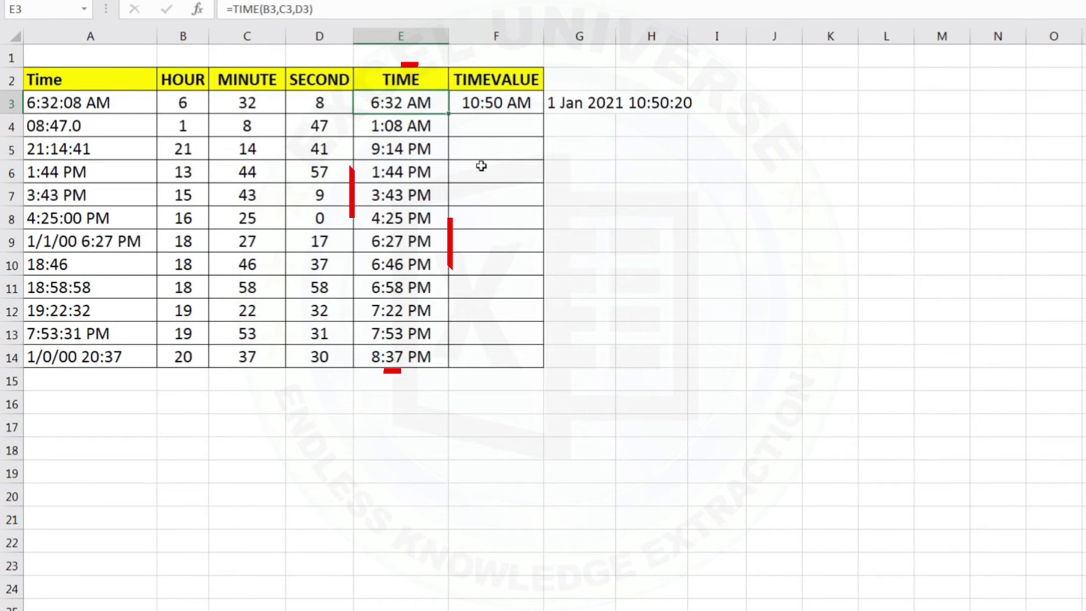
left_click(492, 126)
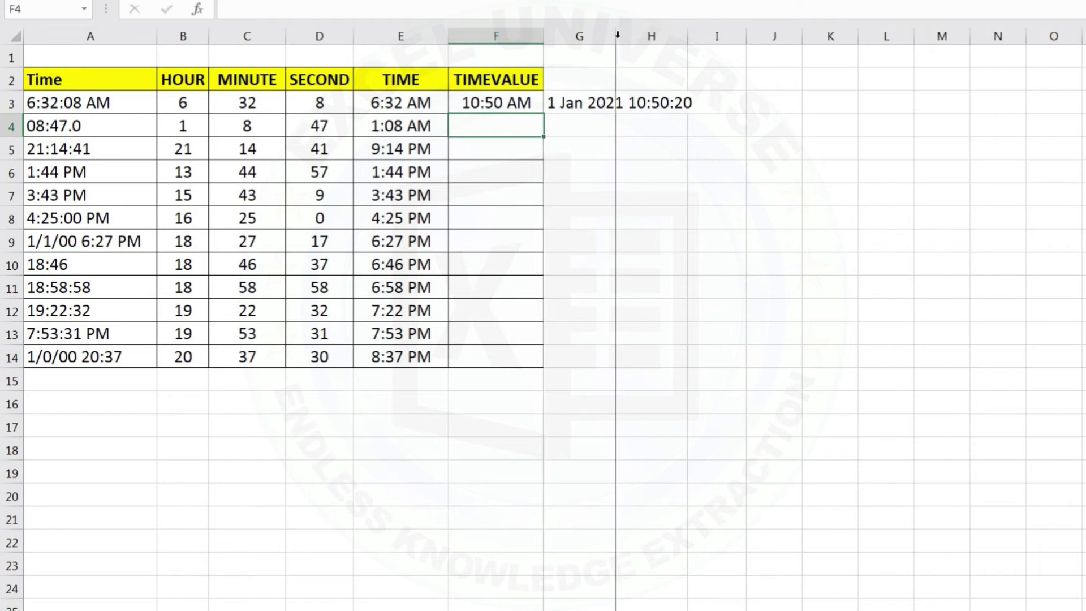
double_click(616, 35)
Enter =B3&":"&C3&":"&D3 in cell H3 to join hour, minute and second into a time text
left_click(729, 103)
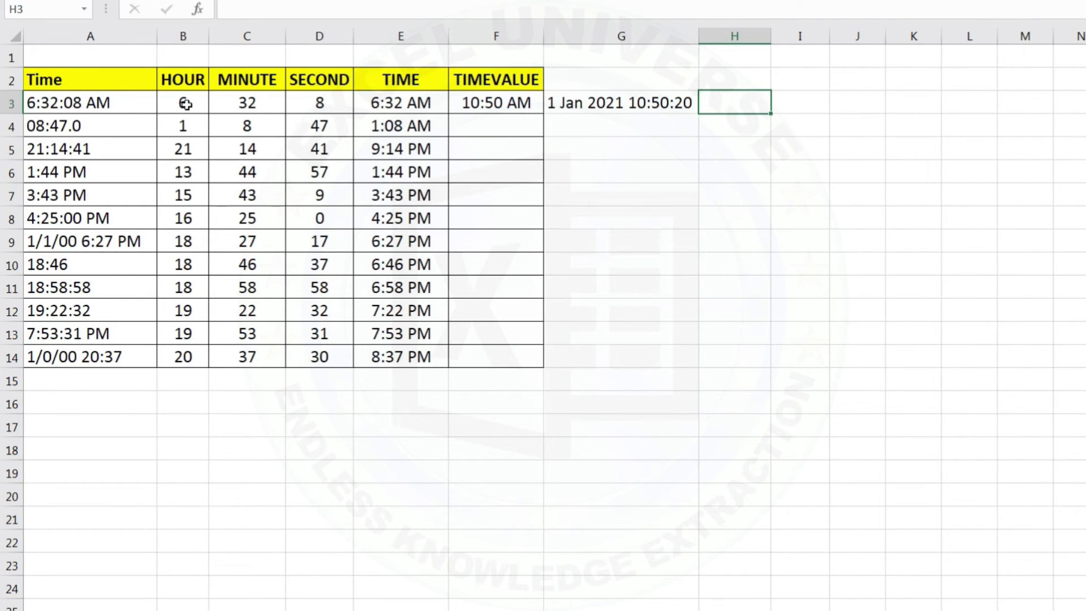
type("=")
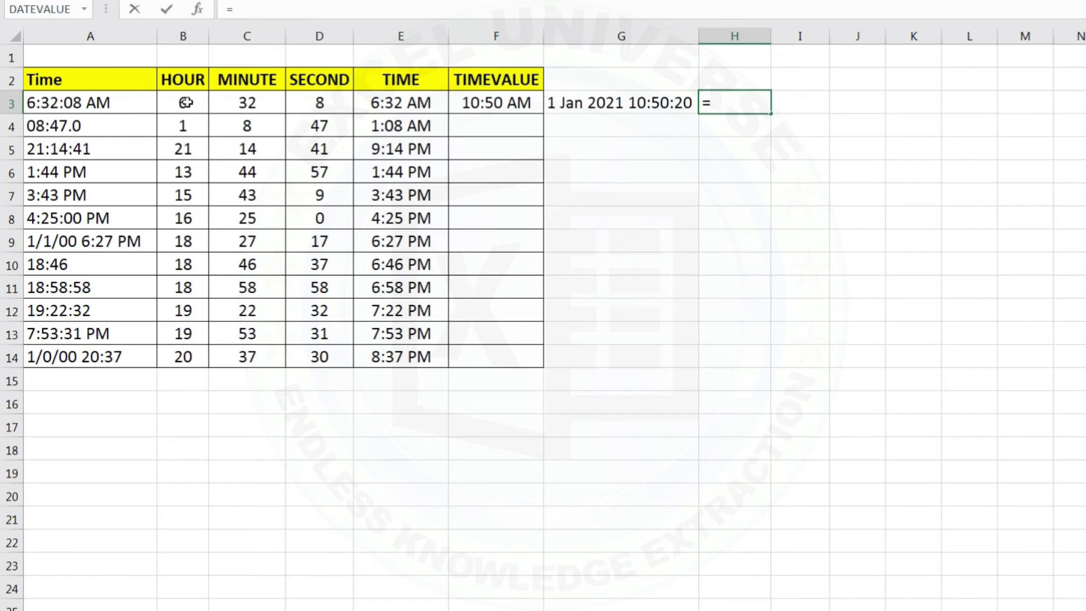
left_click(185, 104)
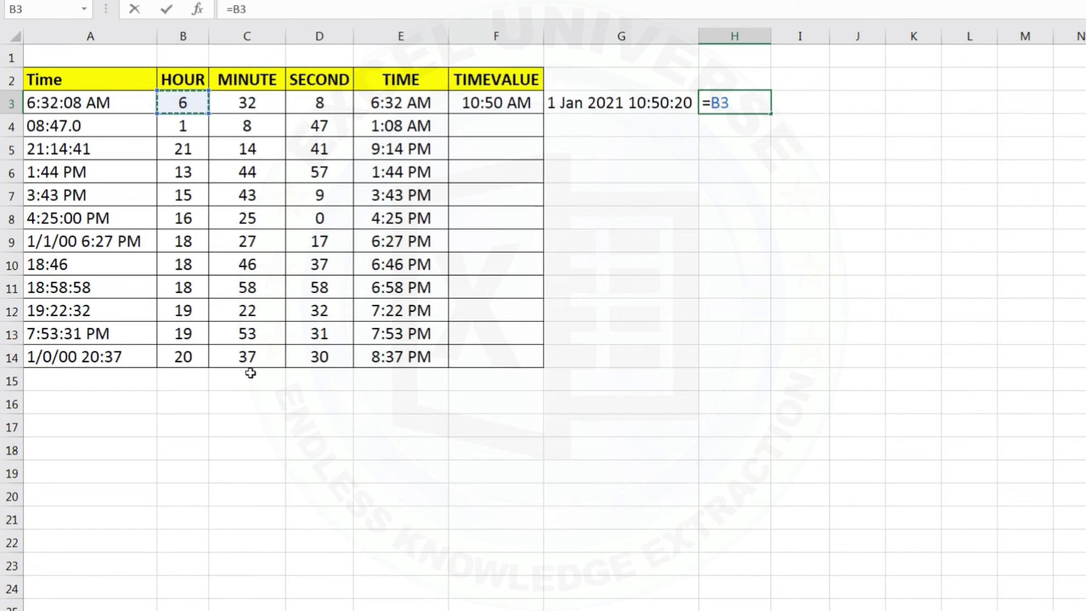
type("&\":\"&")
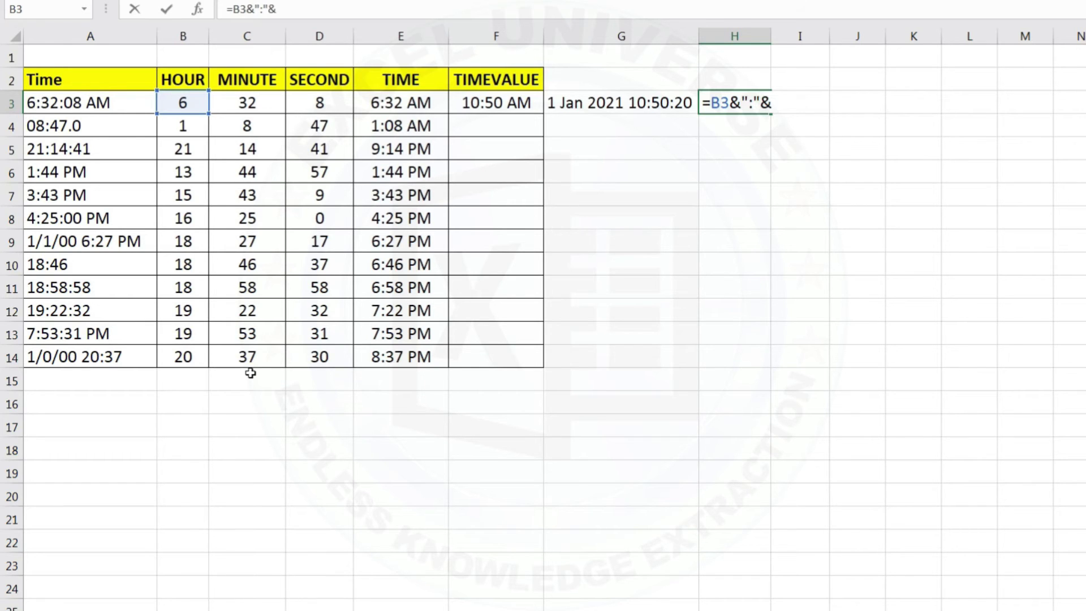
left_click(263, 103)
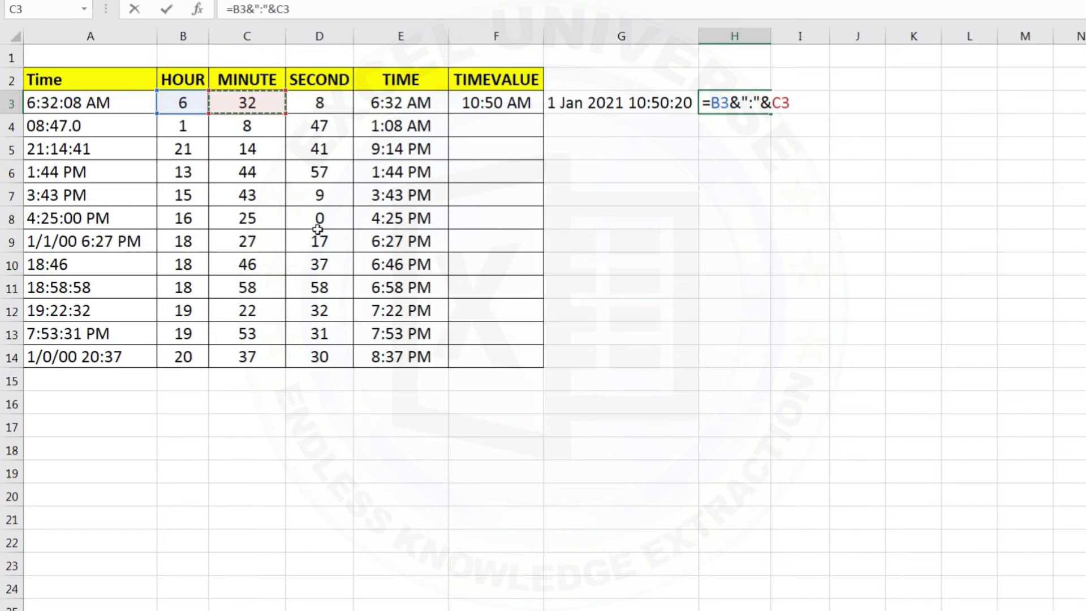
type("&\":\"&")
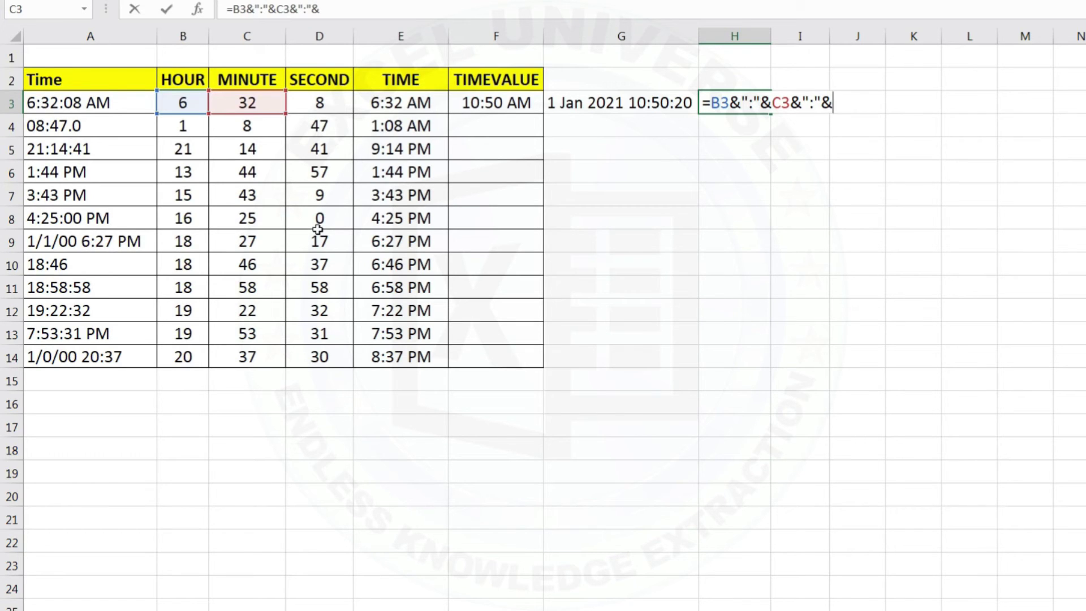
left_click(327, 102)
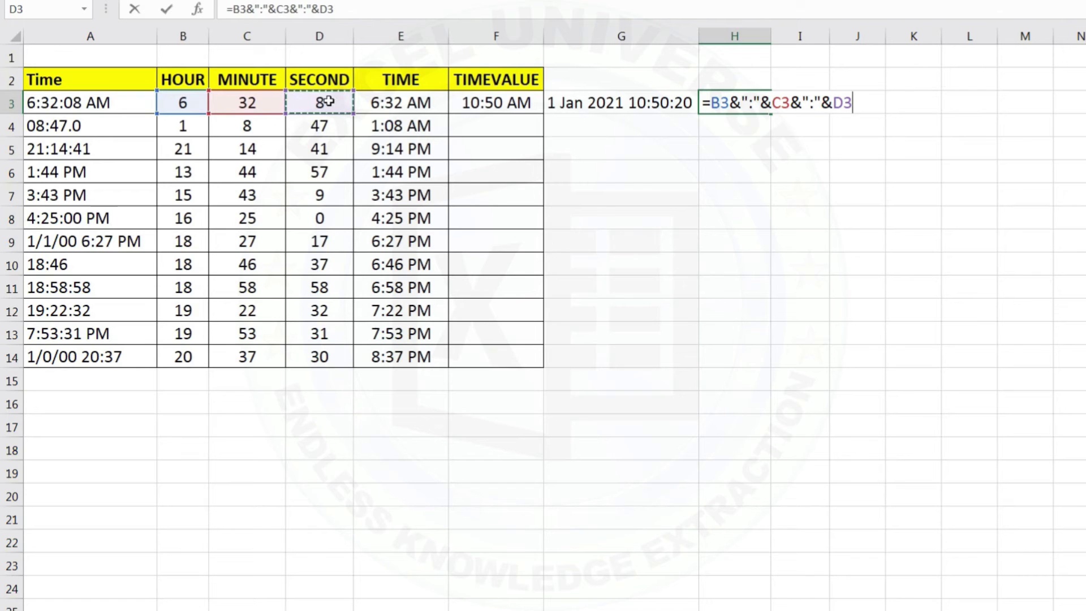
key("Return")
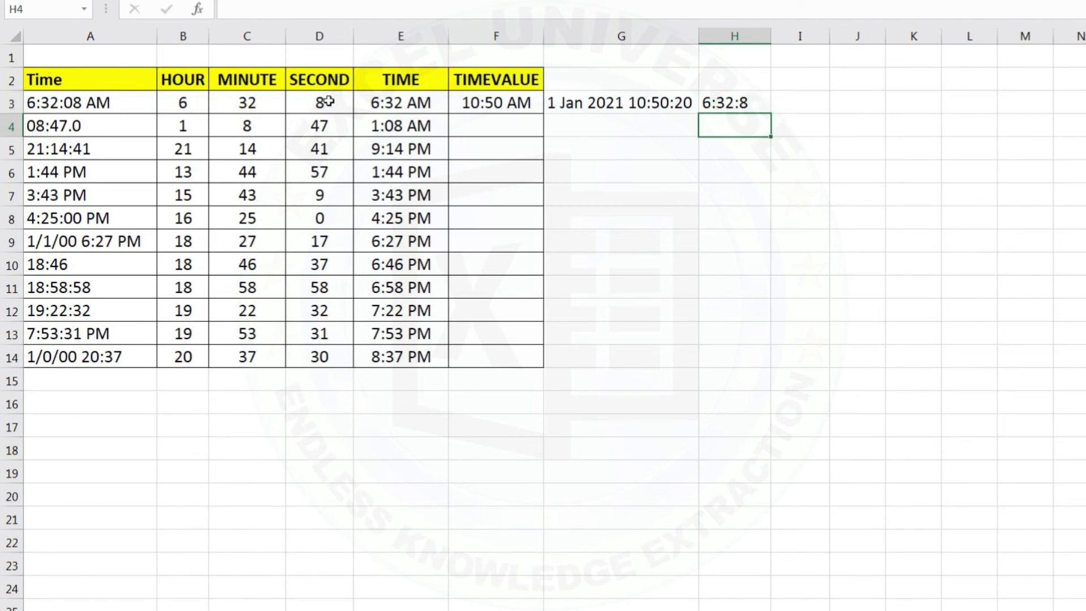
Wrap the joined text formula in H3 in TIMEVALUE, making it =TIMEVALUE(B3&":"&C3&":"&D3)
left_click(728, 102)
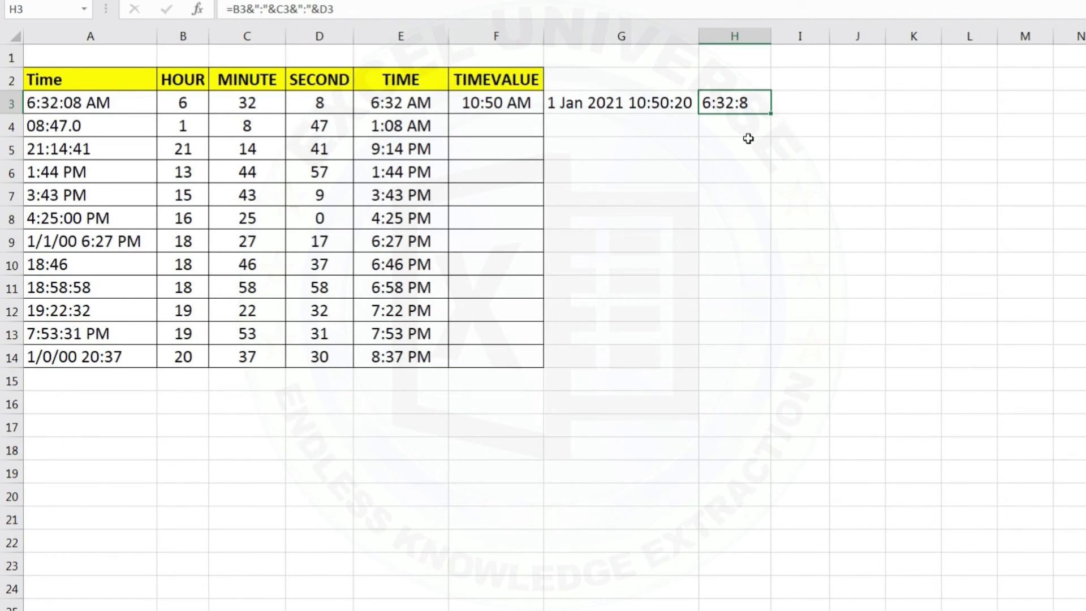
double_click(748, 102)
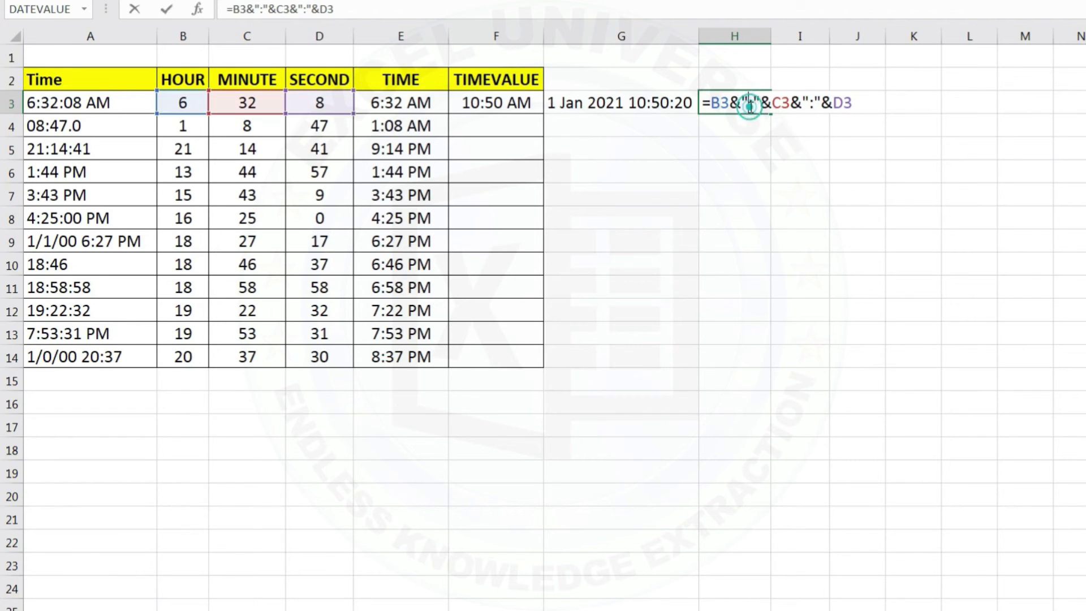
left_click(707, 103)
type("time")
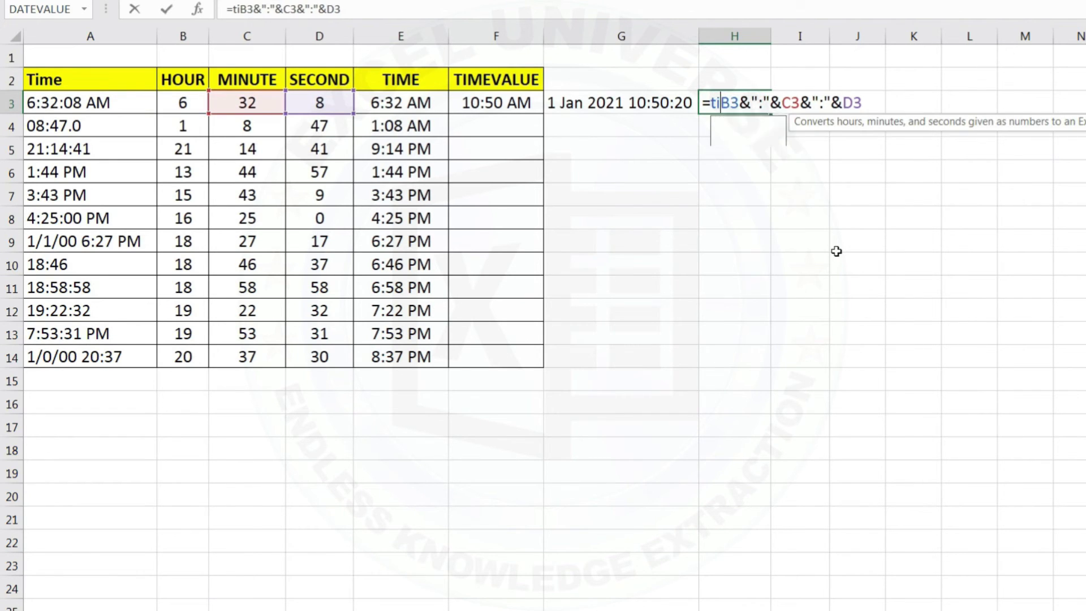
key("Down")
key("Tab")
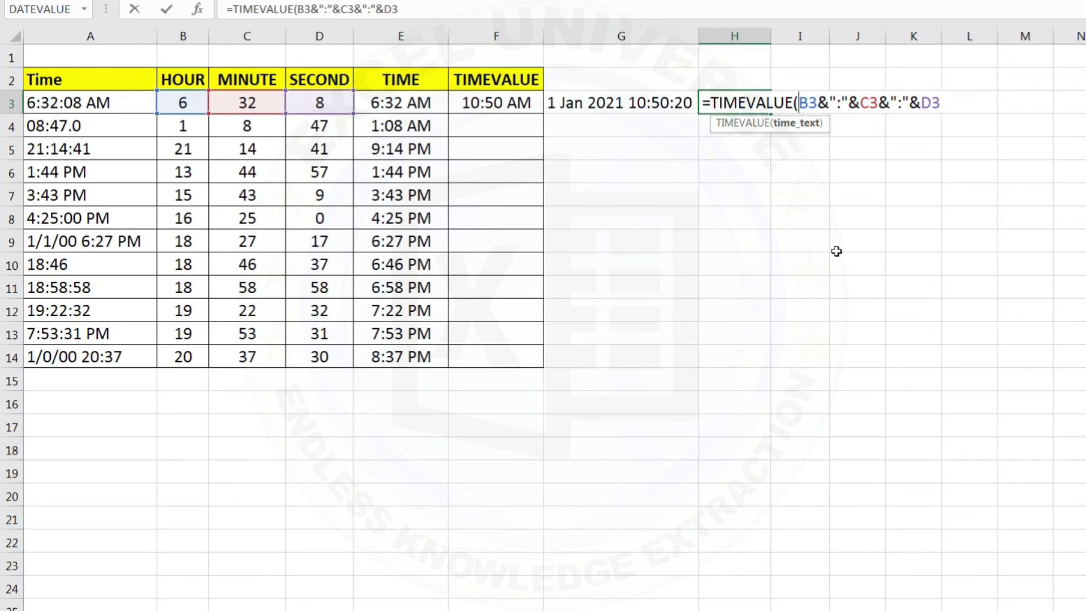
key("End")
type(")")
key("Return")
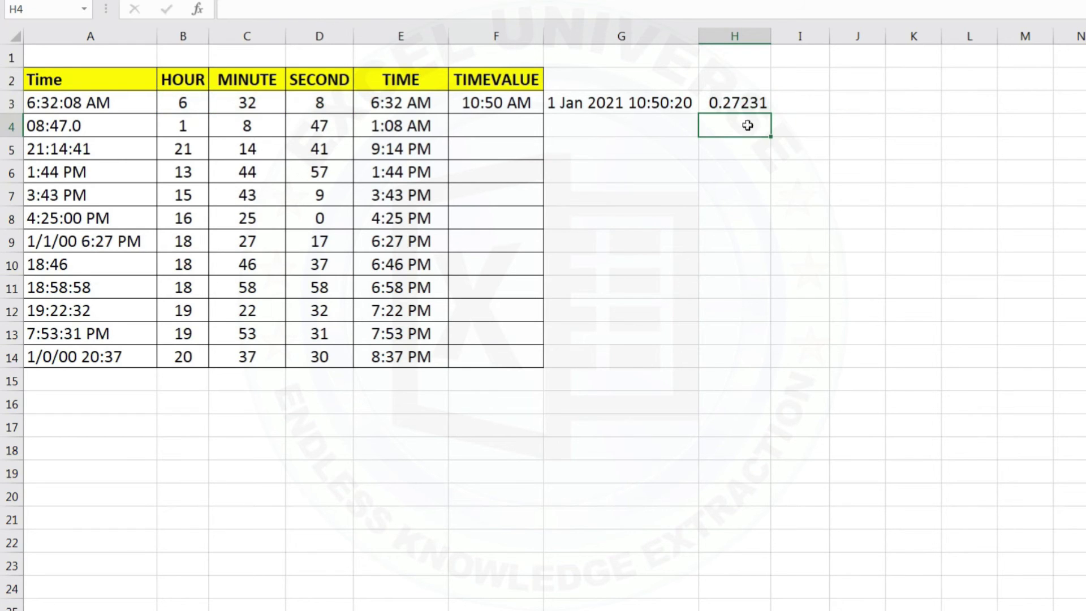
Apply the hour-and-minute AM/PM time format to H3 and fill its formula down through H14
left_click(748, 103)
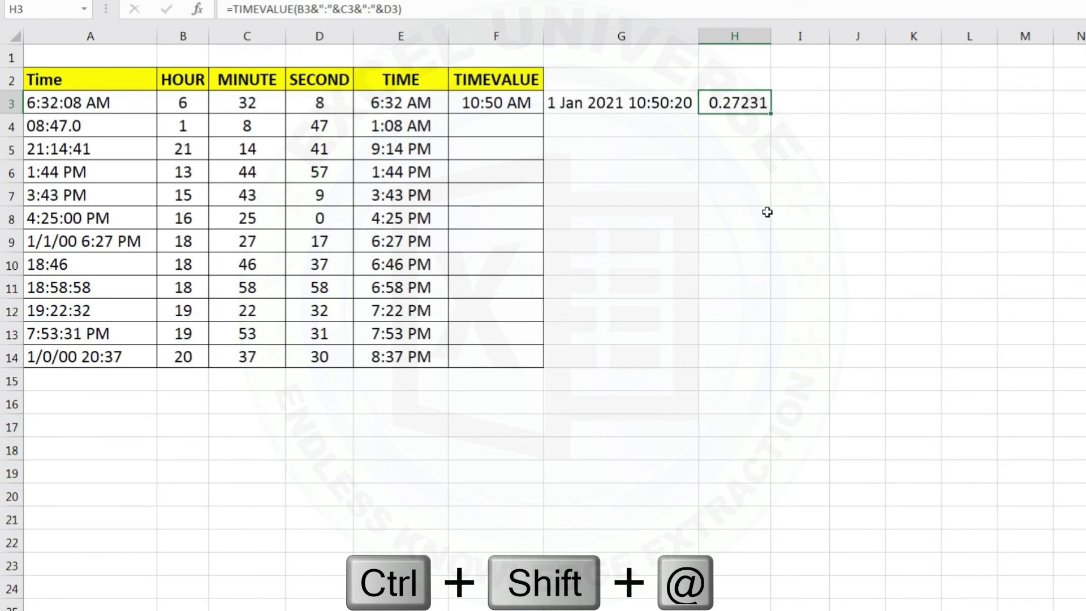
key("ctrl+shift+2")
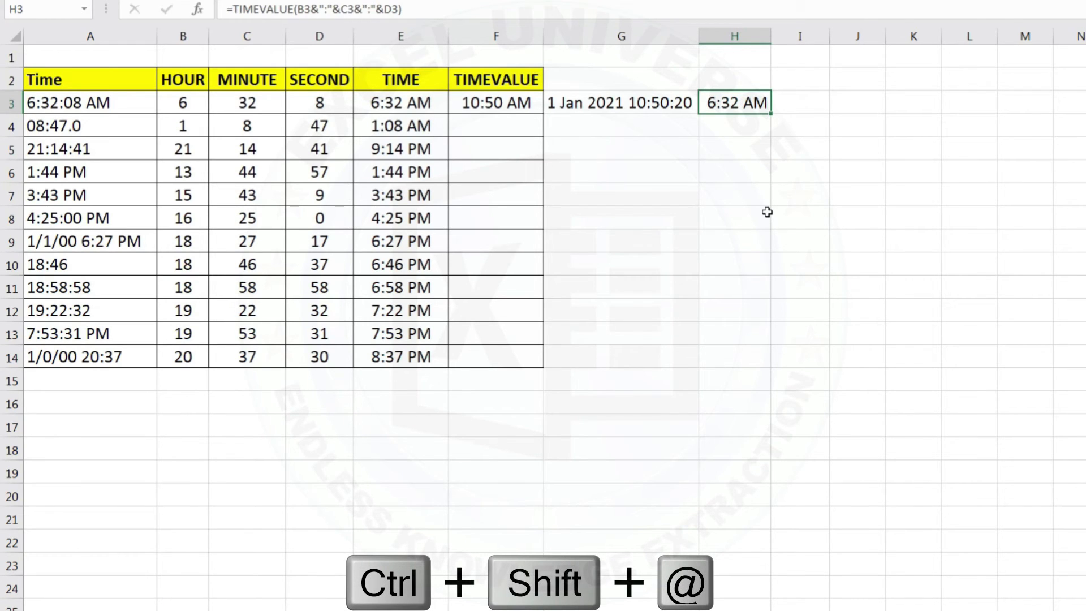
double_click(774, 112)
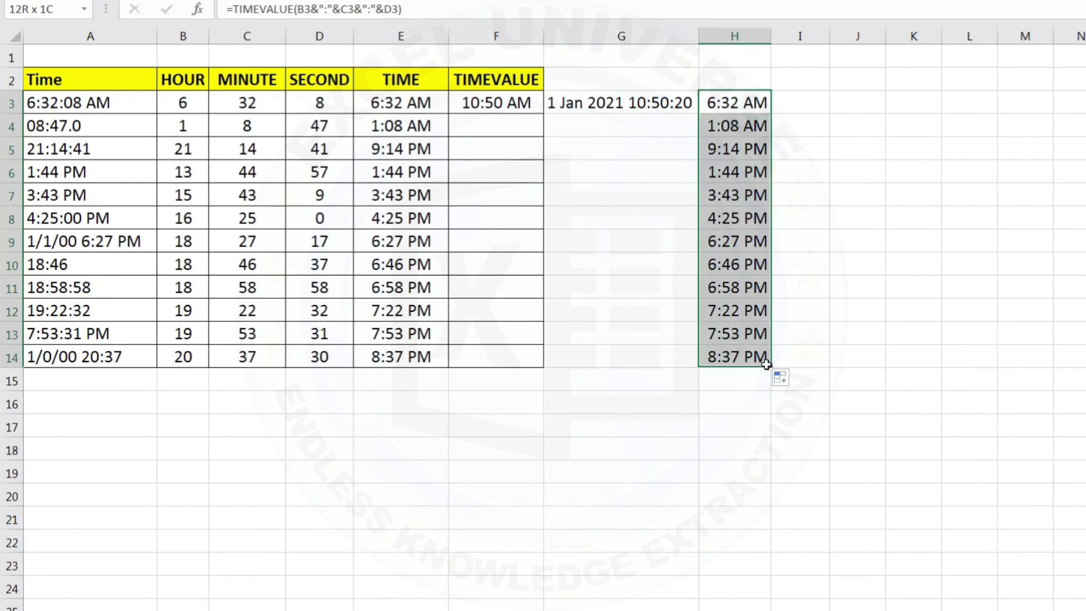
left_click(744, 99)
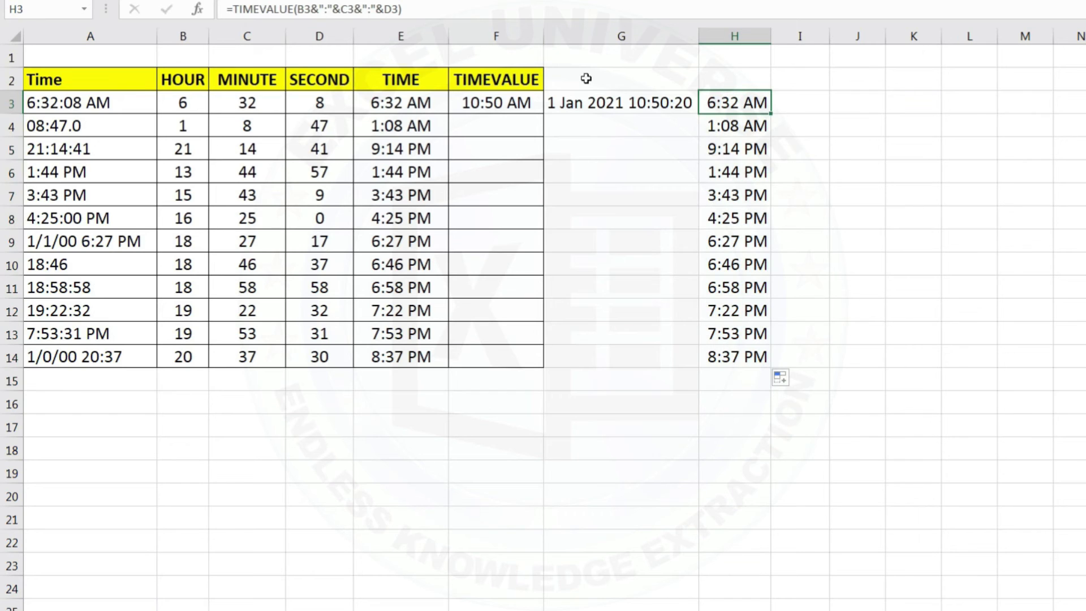
Copy the TIMEVALUE heading from F2 into H2 above the new time column
left_click(471, 82)
key("ctrl+c")
left_click(738, 80)
key("ctrl+v")
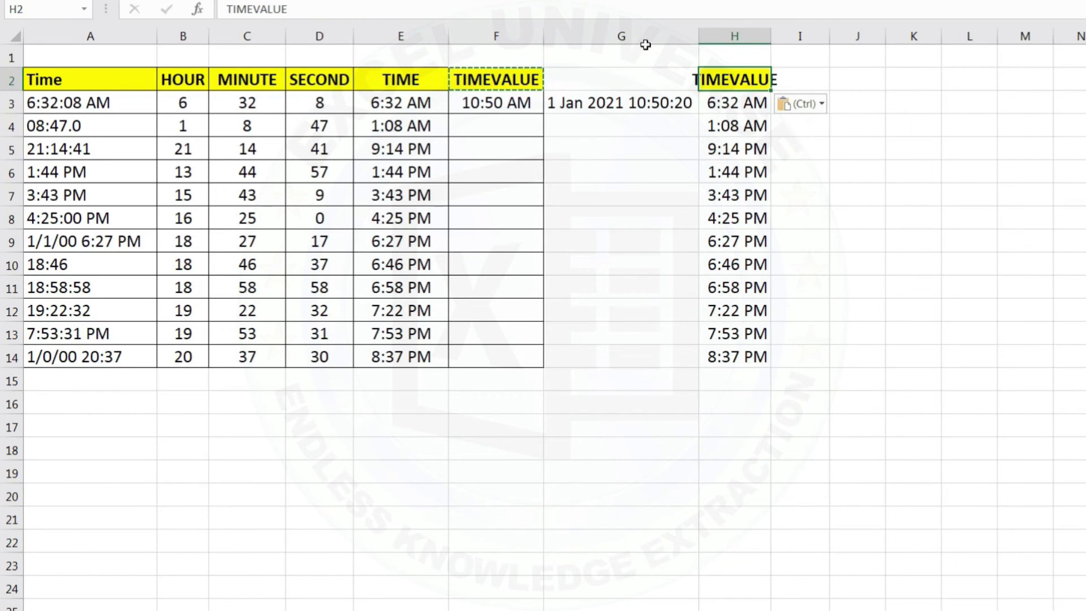
Delete columns F and G and autofit the width of the TIMEVALUE column that takes their place
left_click_drag(645, 45, 509, 48)
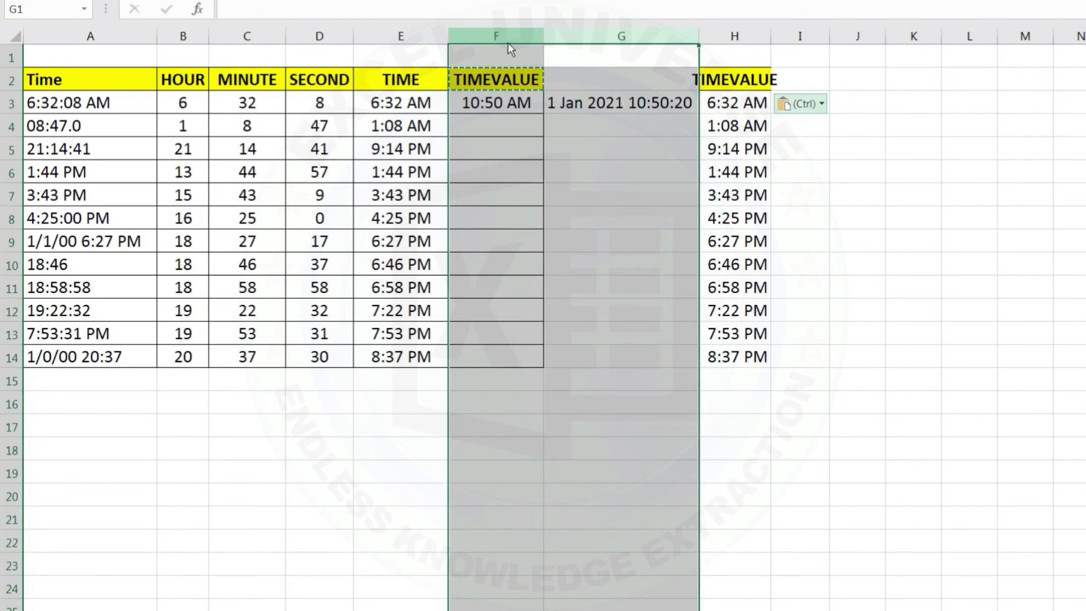
right_click(508, 43)
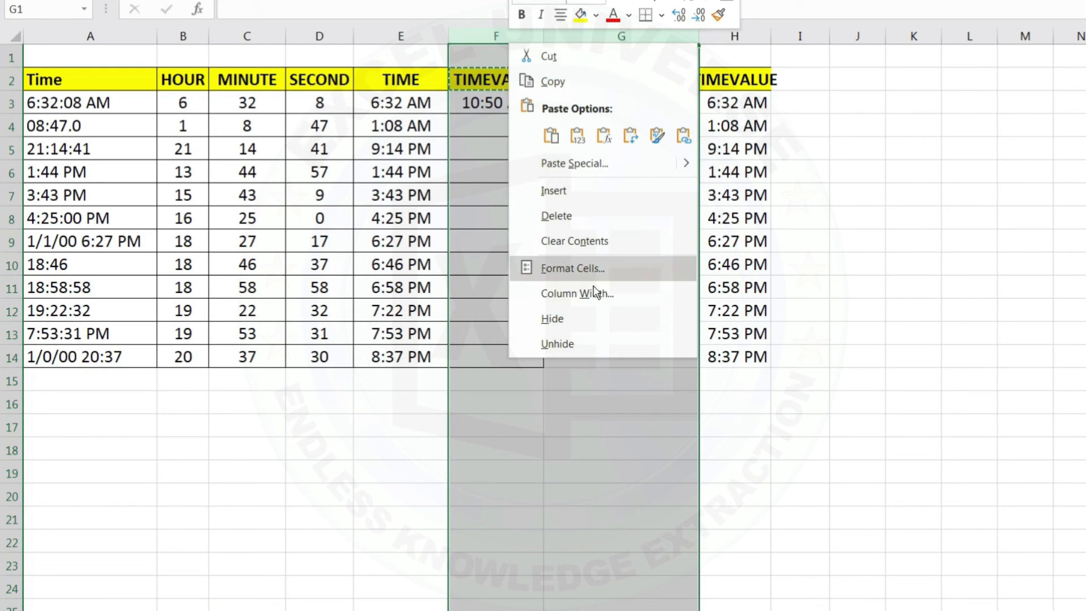
left_click(579, 214)
left_click(485, 196)
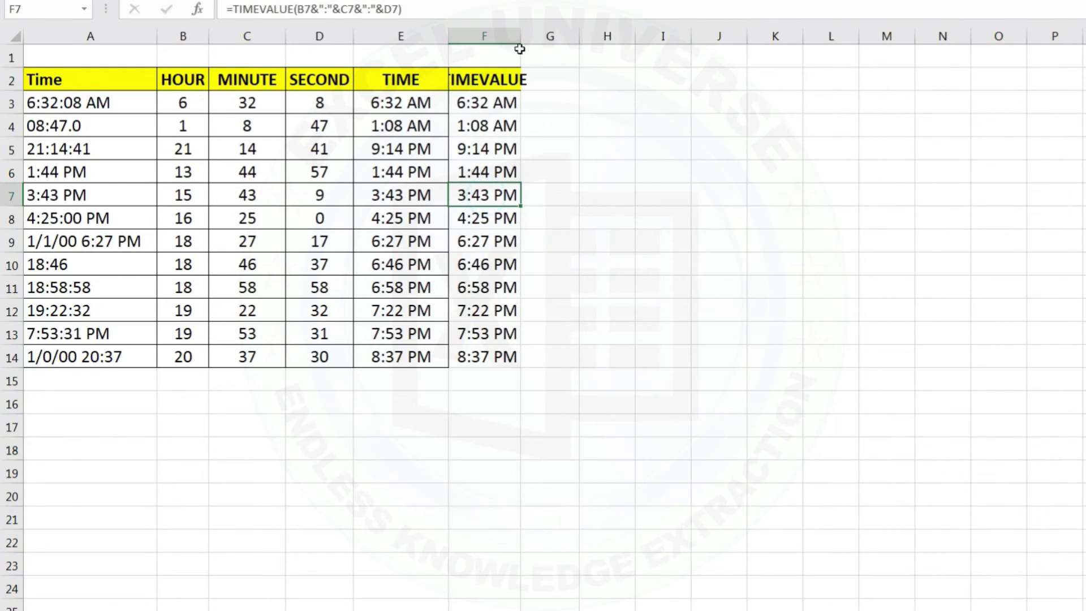
double_click(520, 45)
left_click(524, 104)
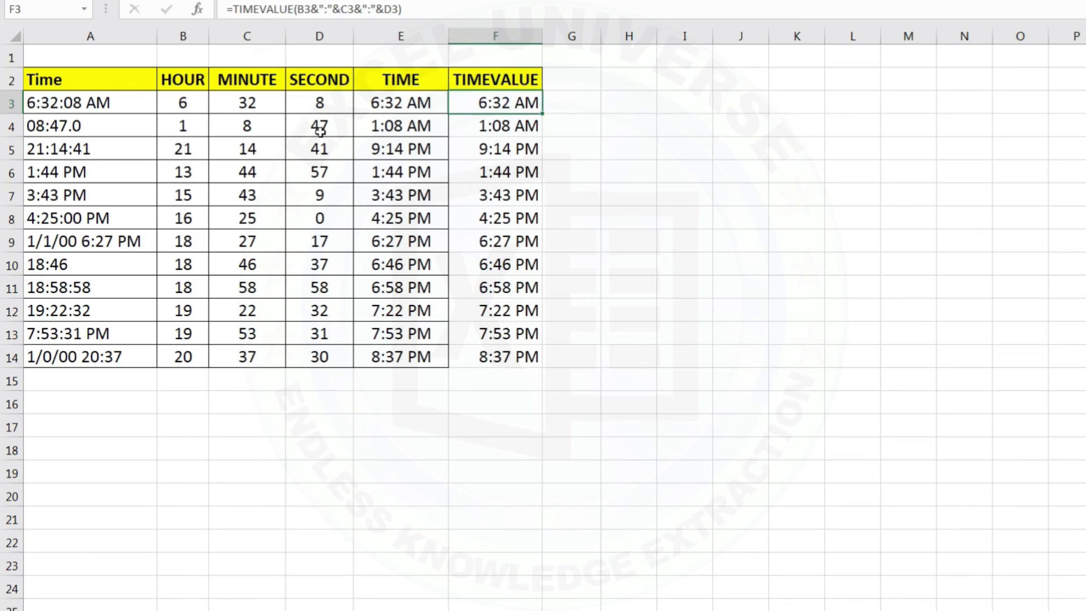
Enter the format letters H, M and S in B1, C1 and D1 above the HOUR, MINUTE and SECOND headings
left_click(176, 60)
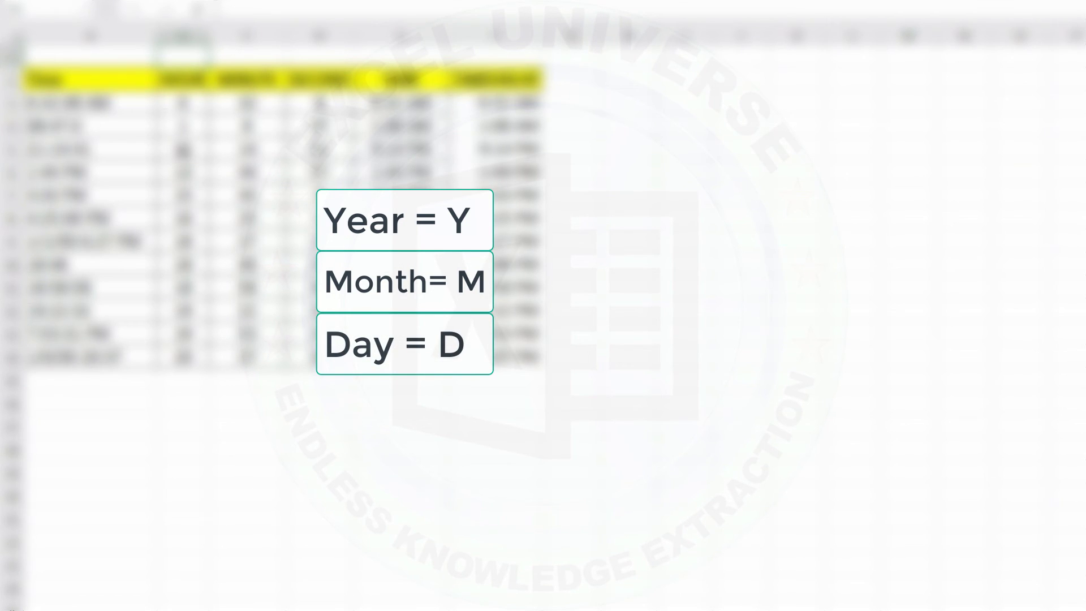
type("H")
key("BackSpace")
key("Tab")
type("M")
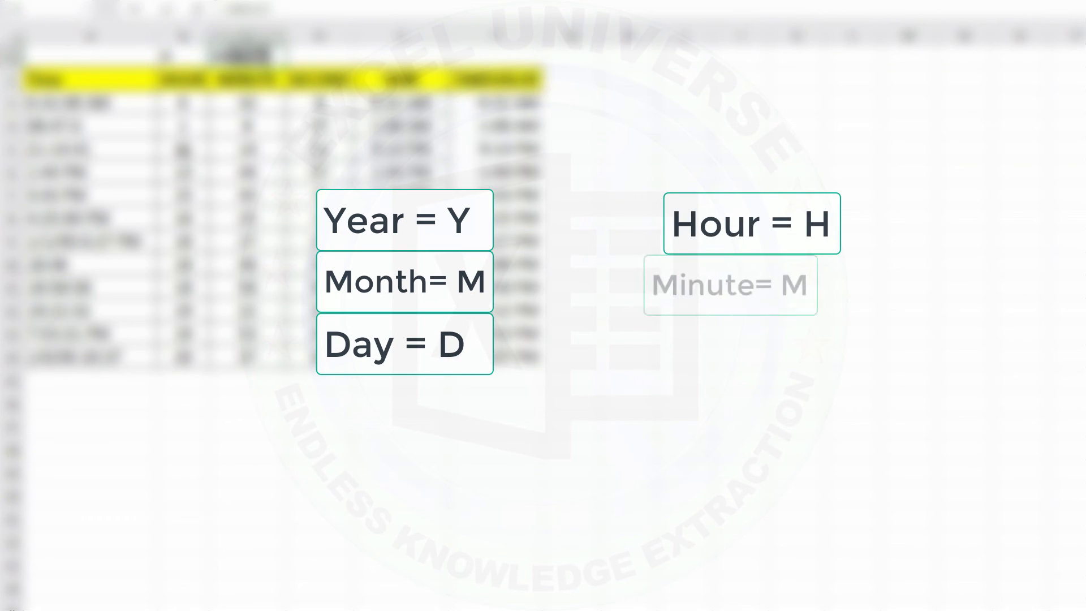
key("Tab")
type("S")
key("BackSpace")
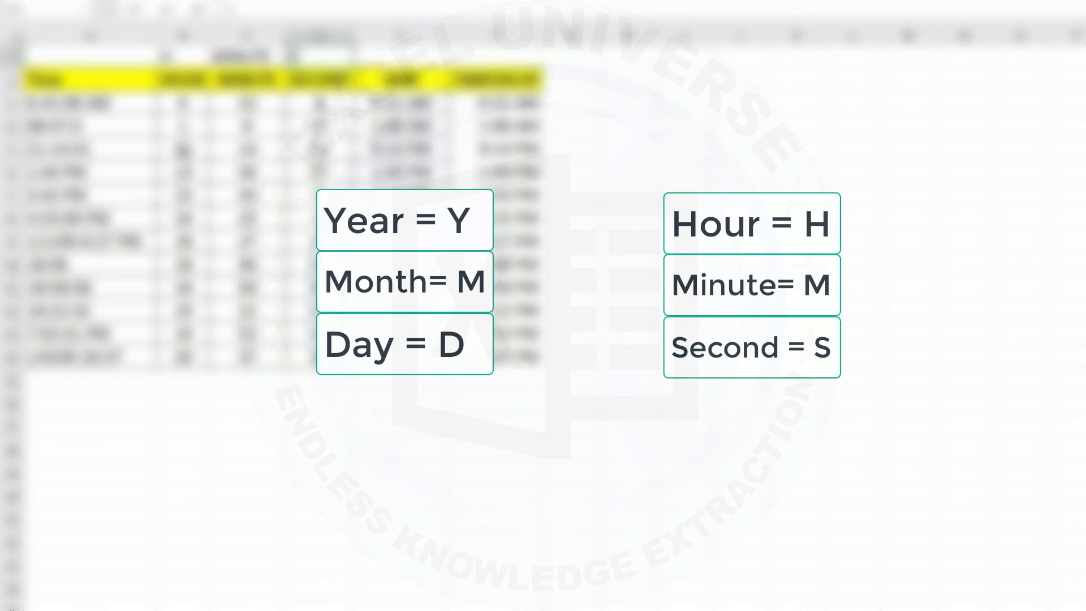
key("Right")
key("Left")
key("Left")
type("M")
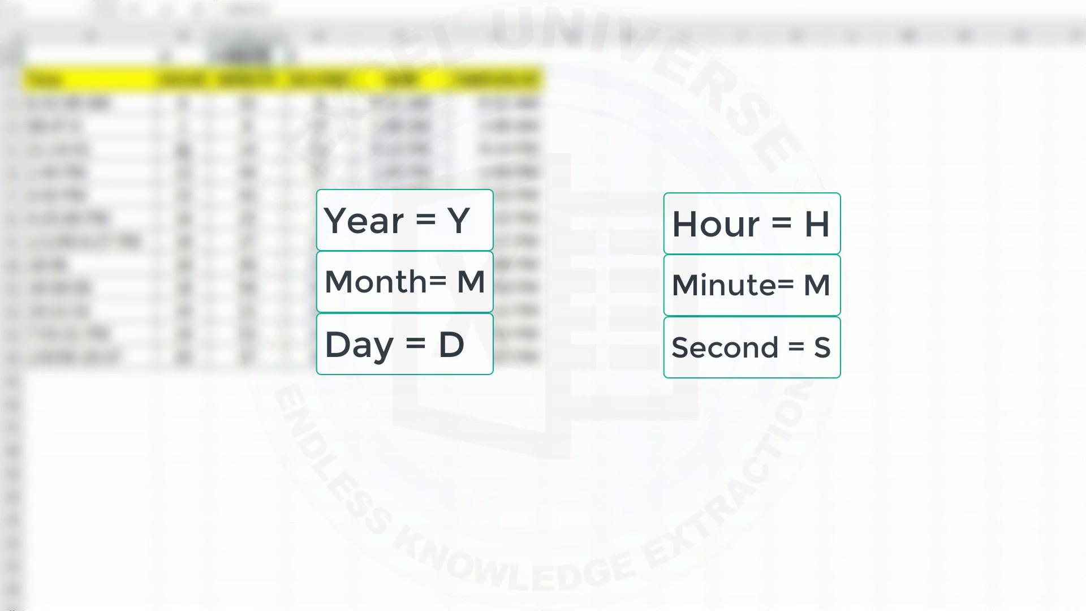
key("BackSpace")
key("Left")
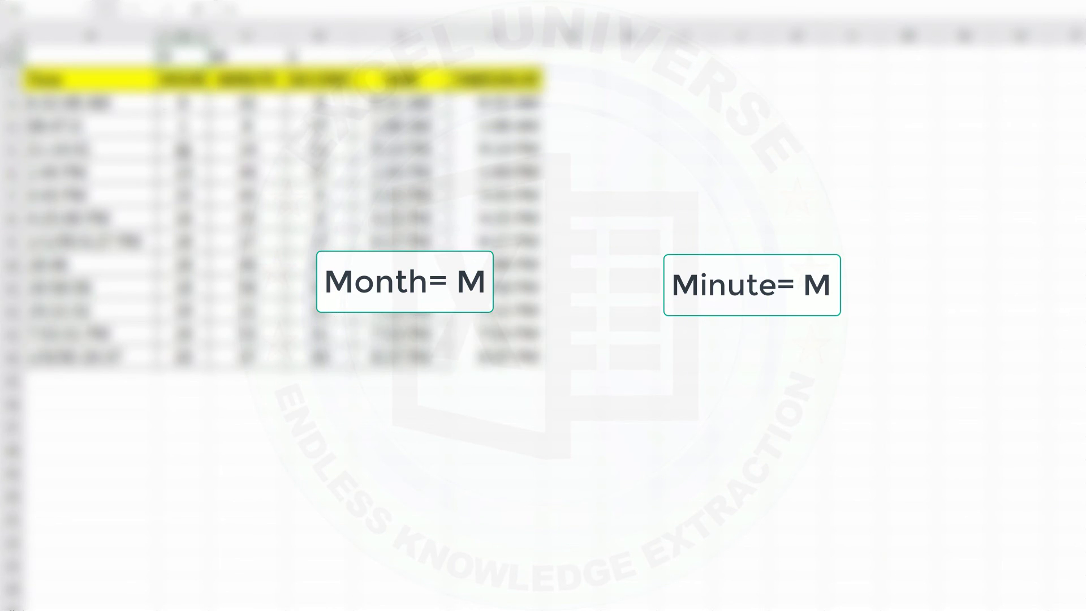
Centre the format letters in B1:D1
left_click_drag(183, 53, 328, 57)
left_click(94, 1)
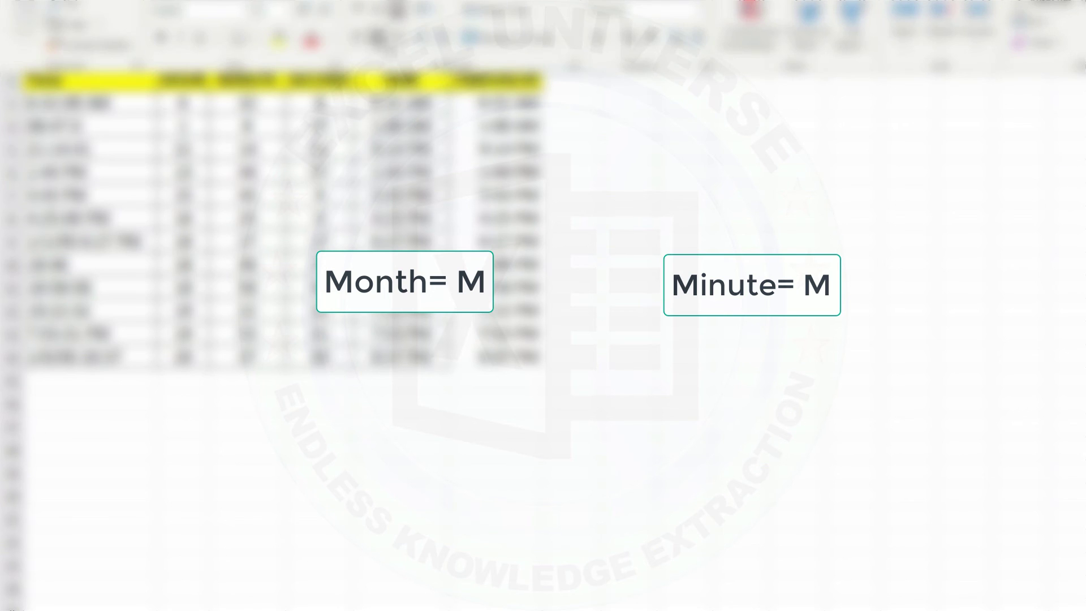
left_click(386, 40)
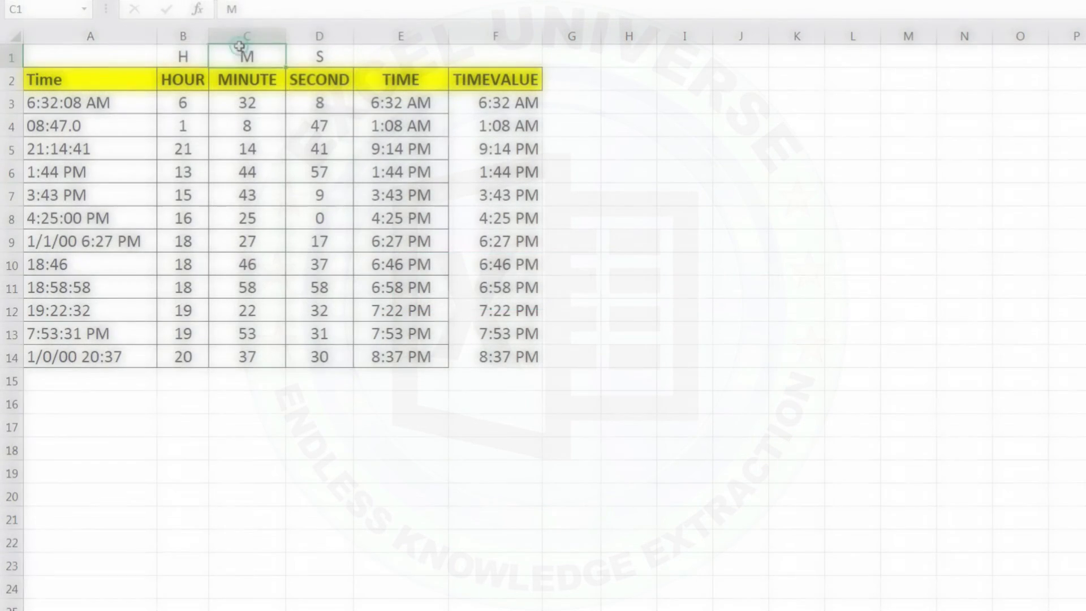
Try the formula =TEXT(A3,"M") in G3, and clear the cell again
left_click(557, 100)
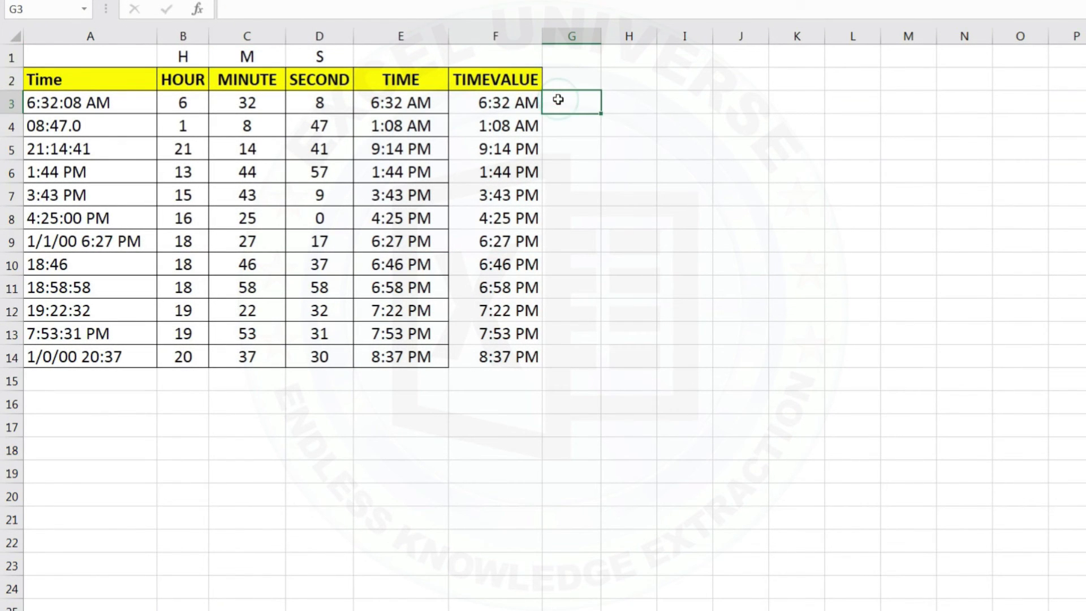
type("=tex")
key("Tab")
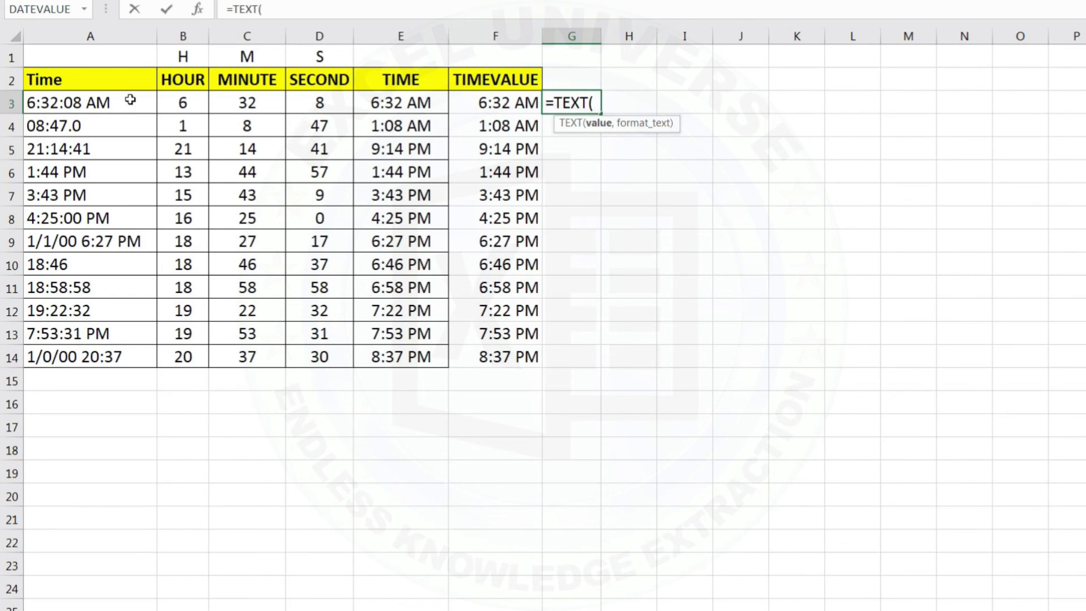
left_click(72, 102)
type(",")
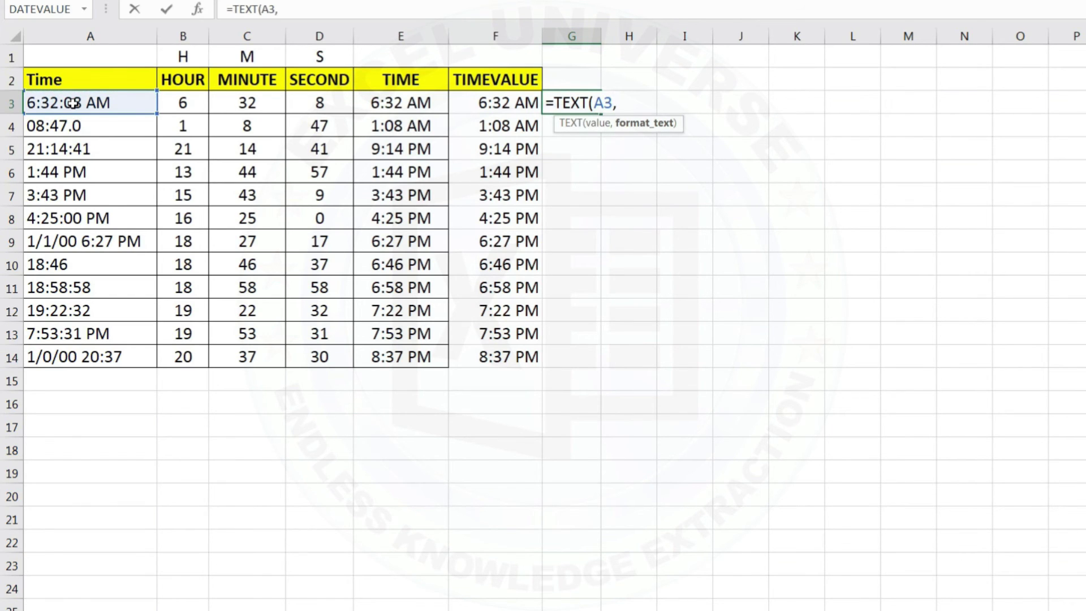
type("\"M\")")
key("Return")
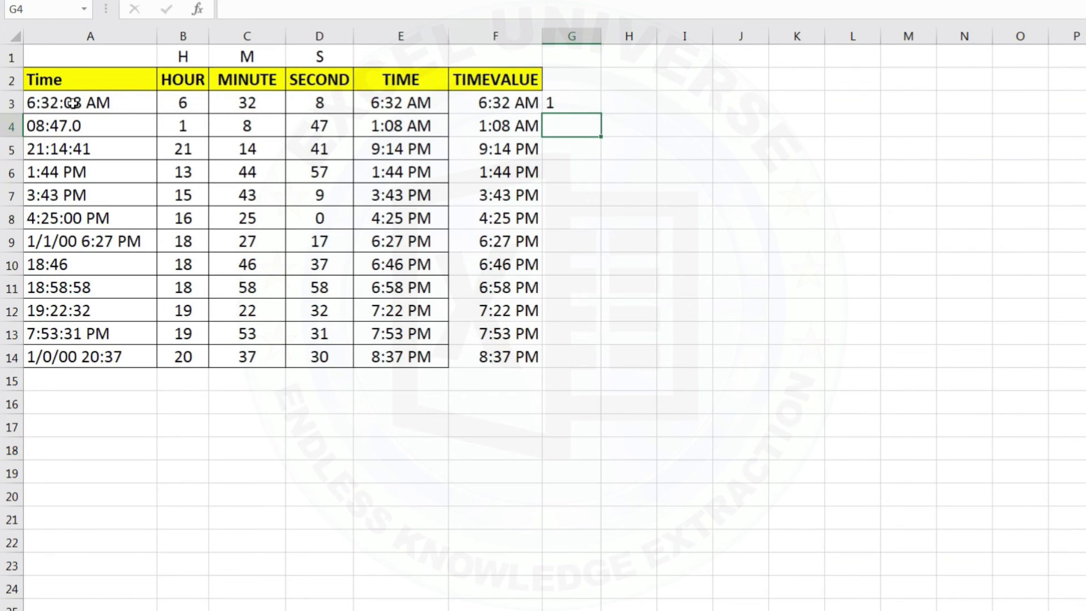
key("Up")
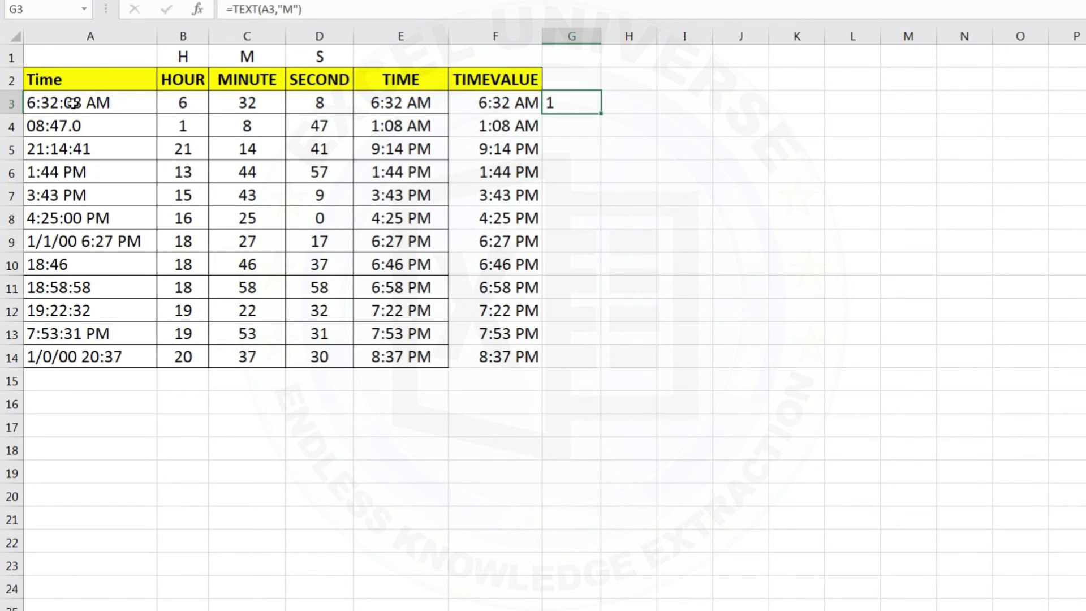
key("Delete")
Enter the heading TEXT Function in G2
left_click(562, 80)
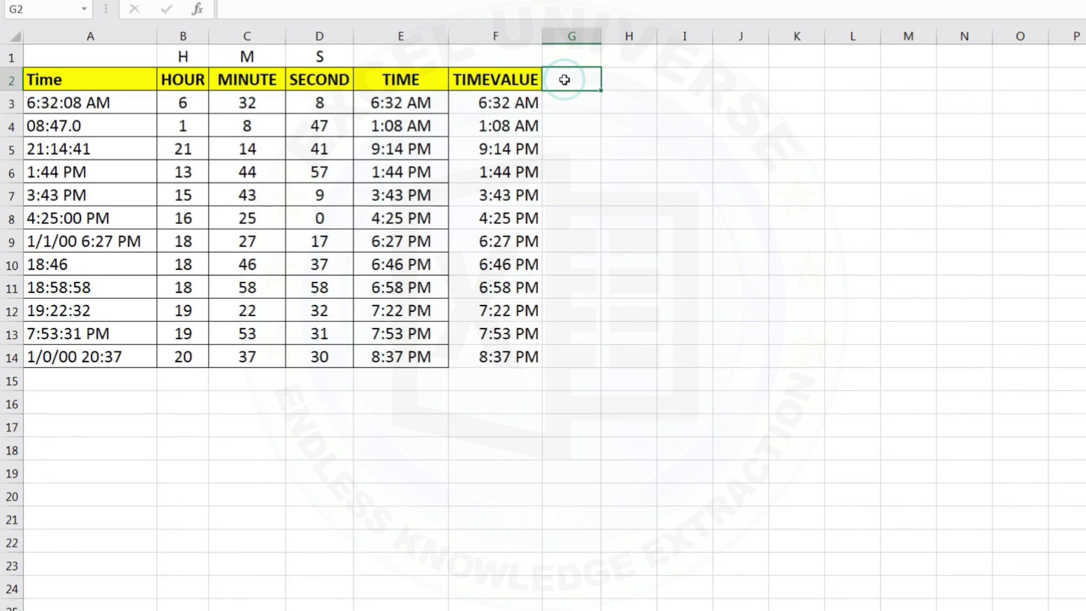
type("U")
key("Escape")
left_click(584, 102)
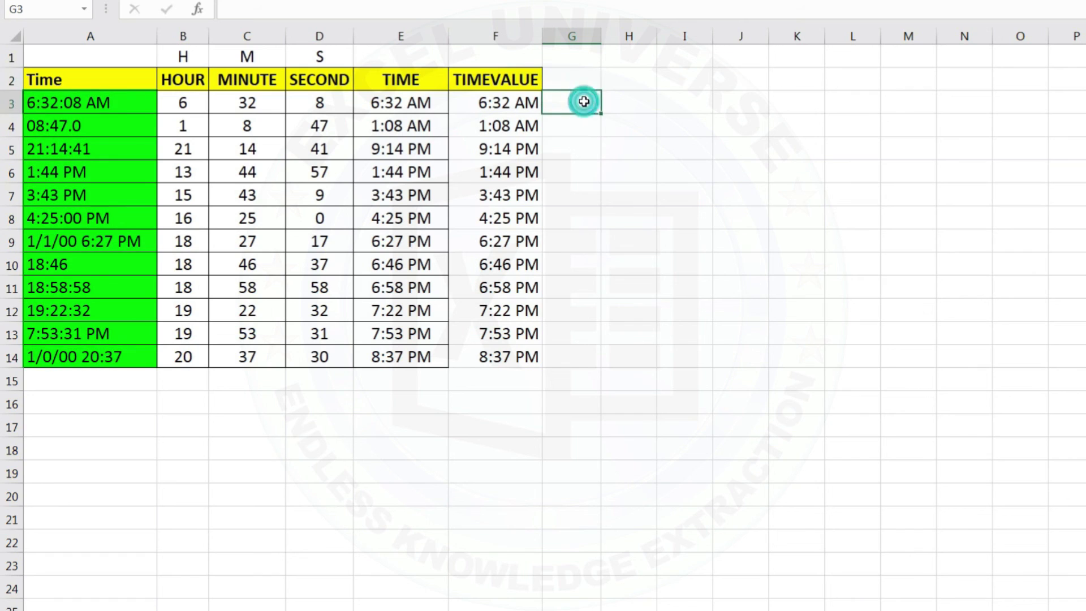
left_click(583, 71)
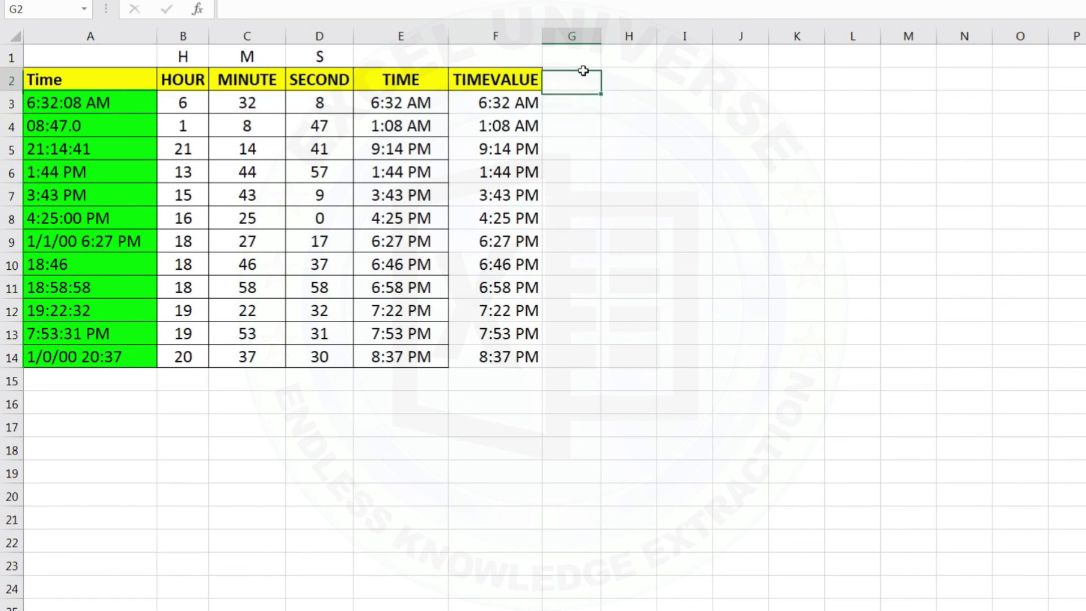
type("TEXT Function")
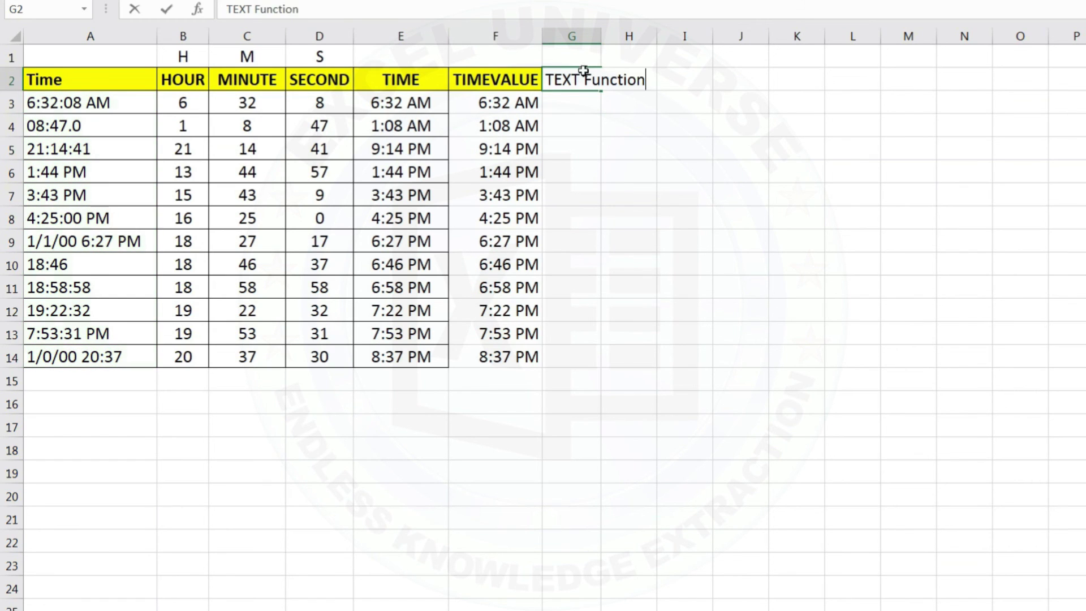
key("Return")
Enter =TEXT(A3,"HH:MM AM/PM") in G3 to show the first time as hour and minute text
type("=tex")
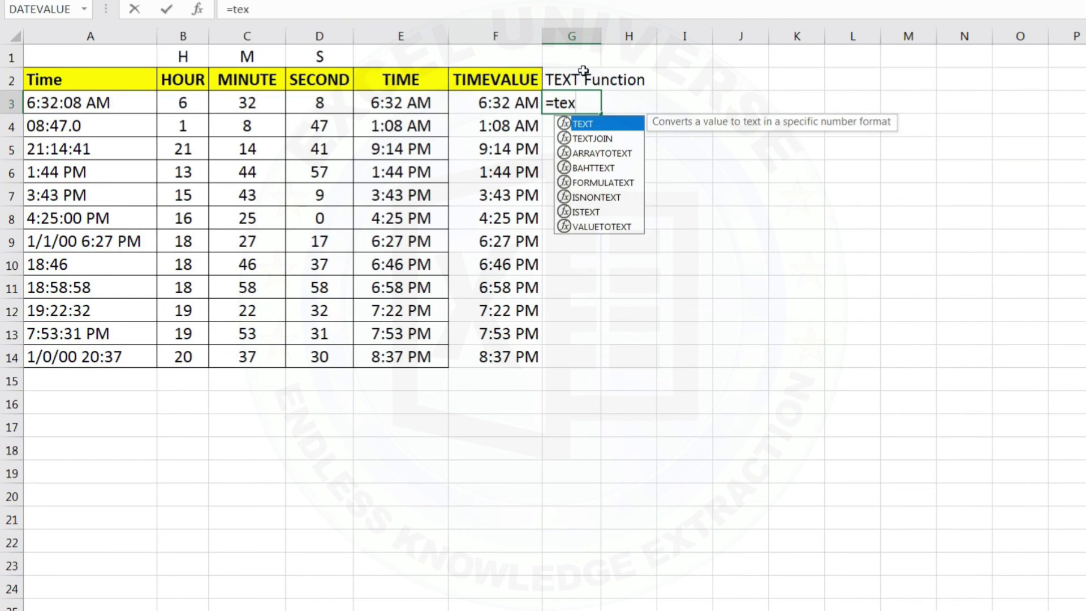
key("Tab")
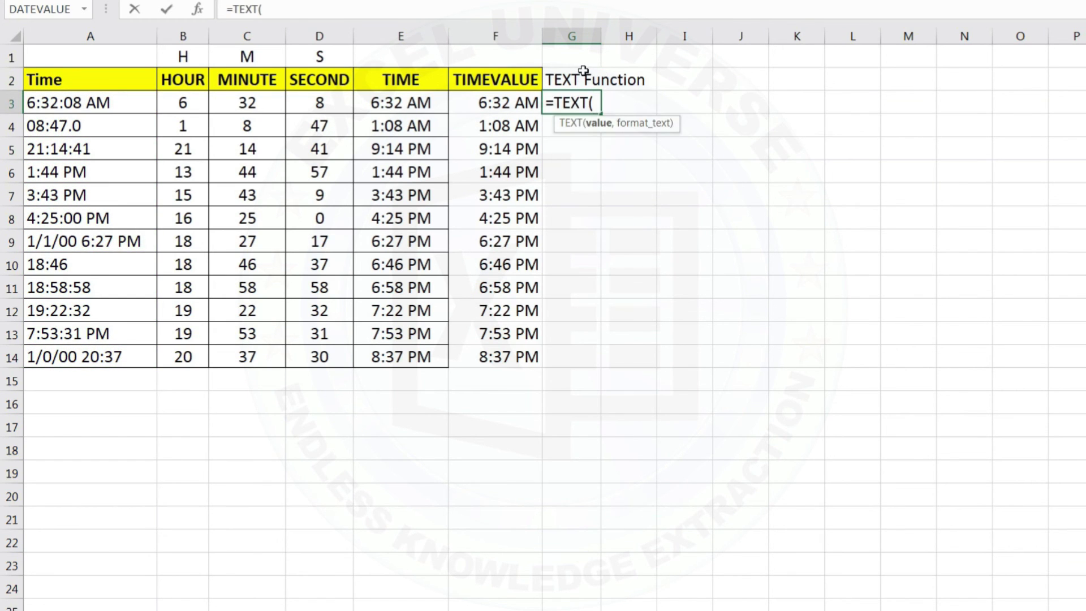
left_click(139, 98)
type(",")
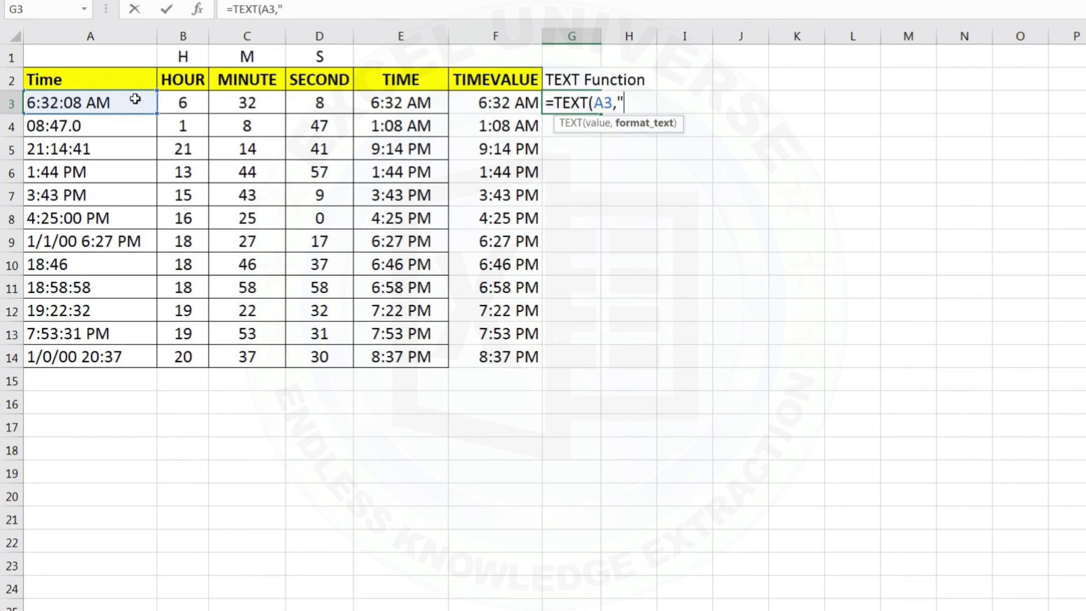
type("\"HH:MM A")
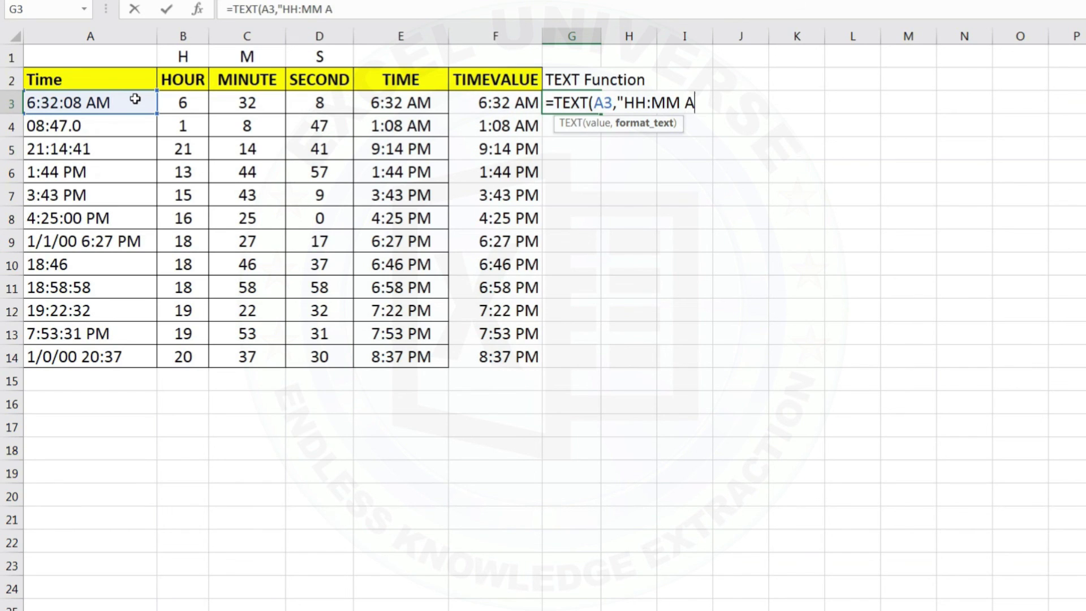
type("M/PM")
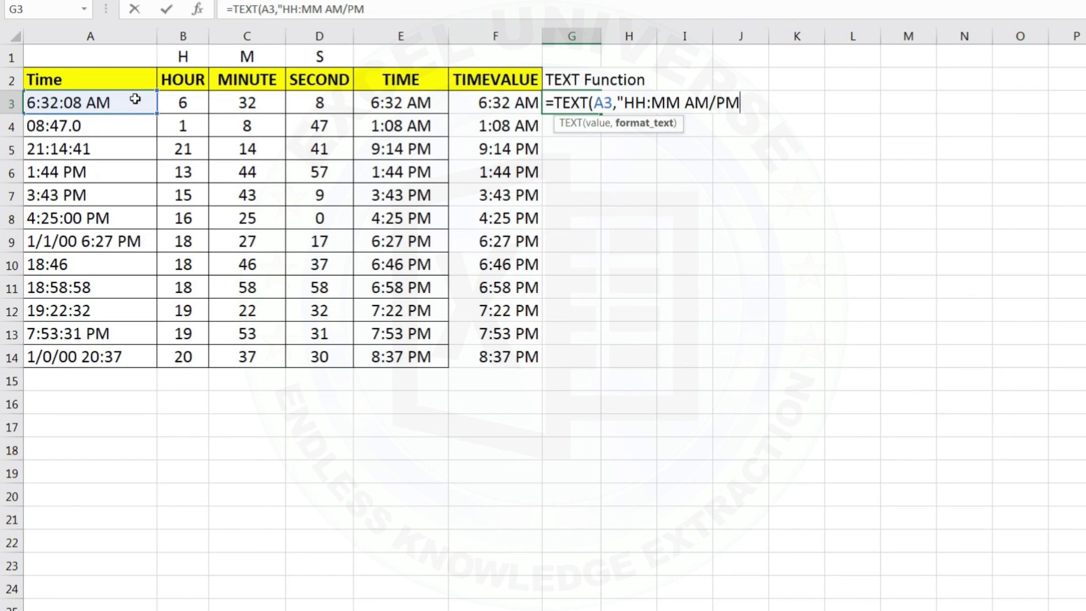
type("\")")
key("Return")
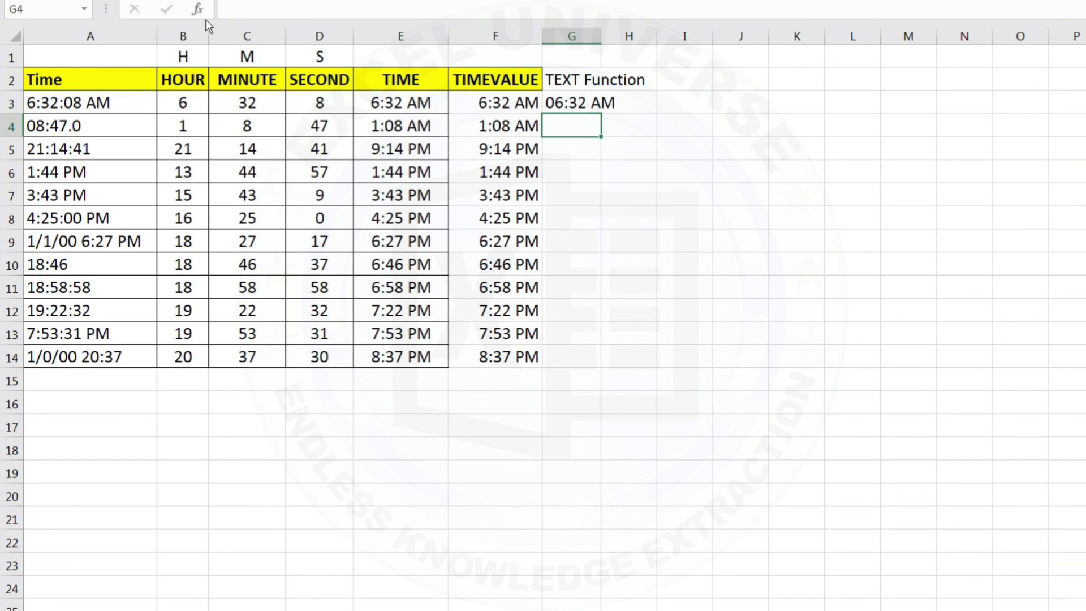
Widen column G to fit its heading and fill the TEXT formula from G3 down through G14
left_click_drag(600, 36, 650, 36)
left_click(603, 100)
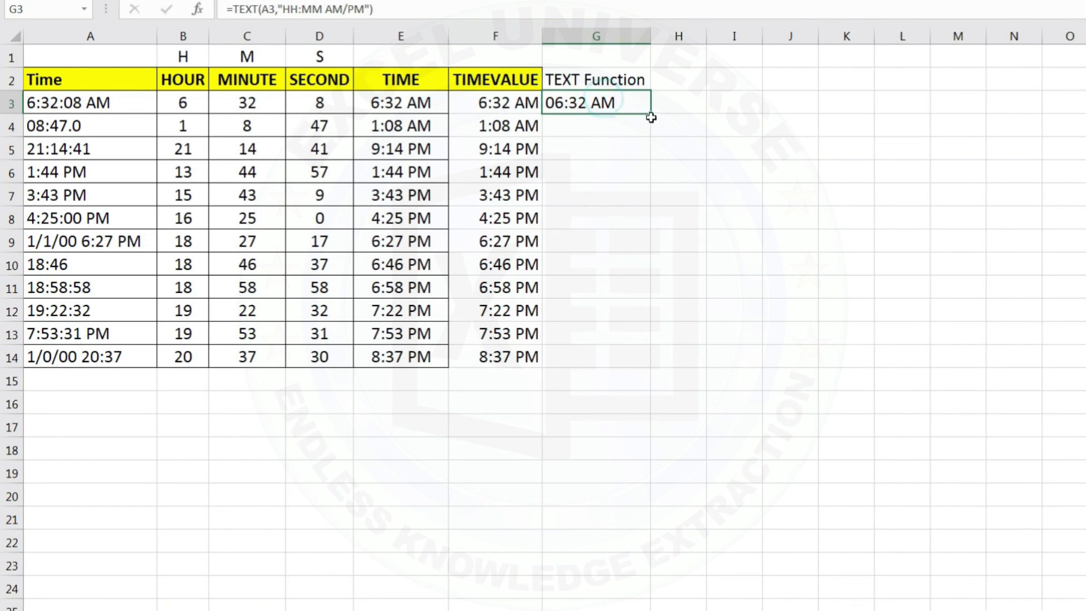
double_click(652, 112)
left_click_drag(594, 103, 600, 355)
Add seconds to the format in G3, making the formula =TEXT(A3,"HH:MM:SS AM/PM")
double_click(596, 104)
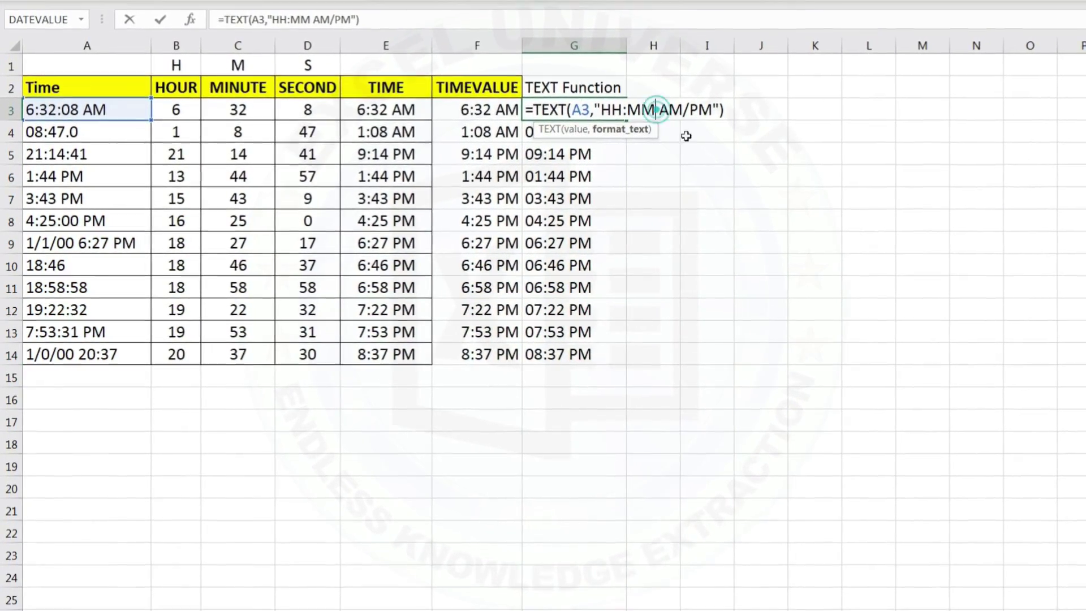
type(":S")
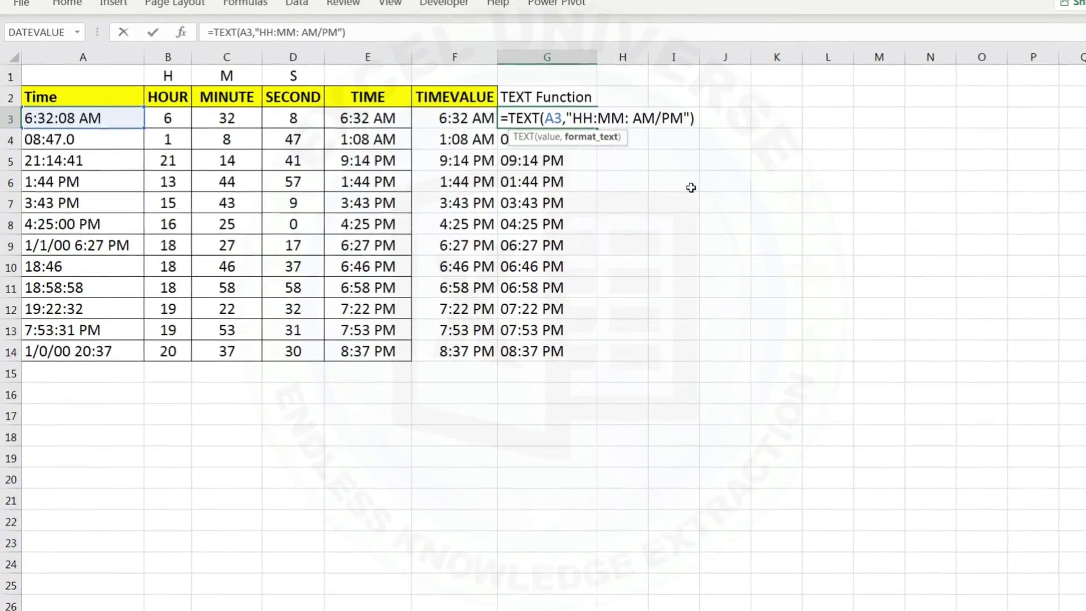
type("S")
key("Return")
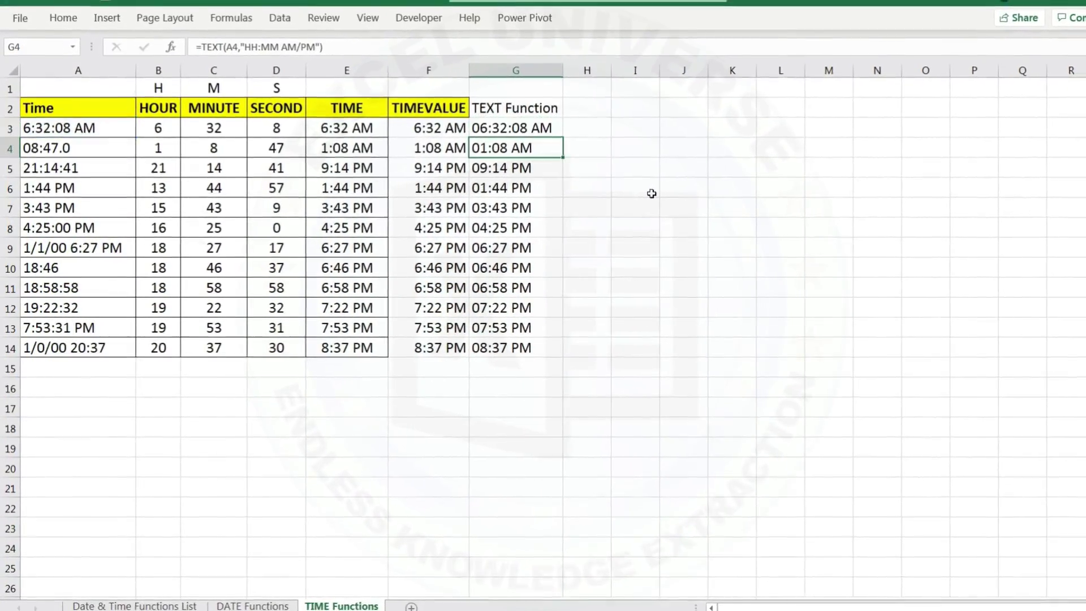
left_click(546, 134)
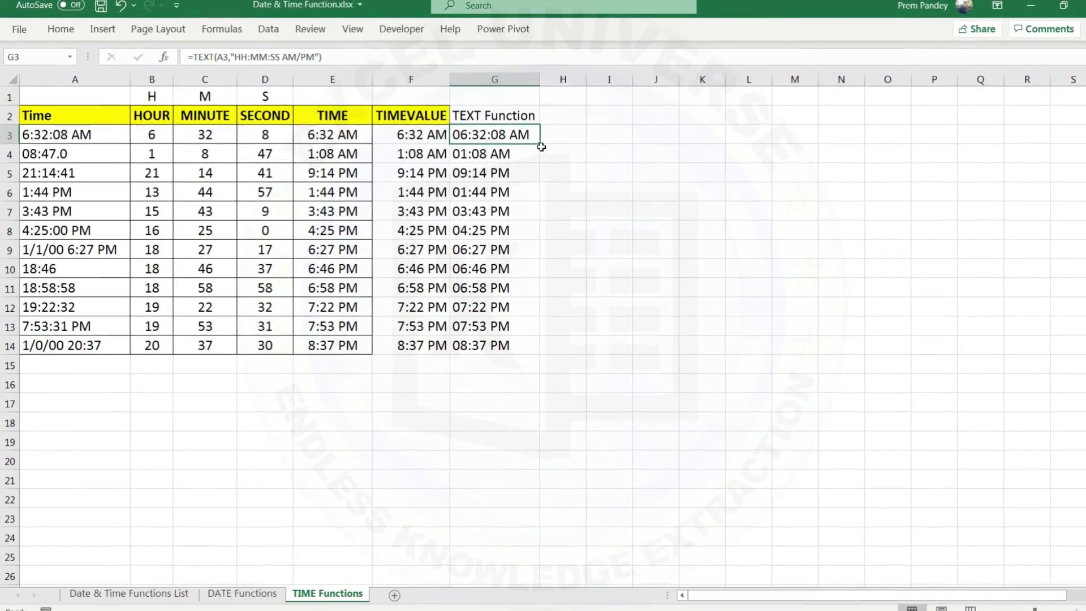